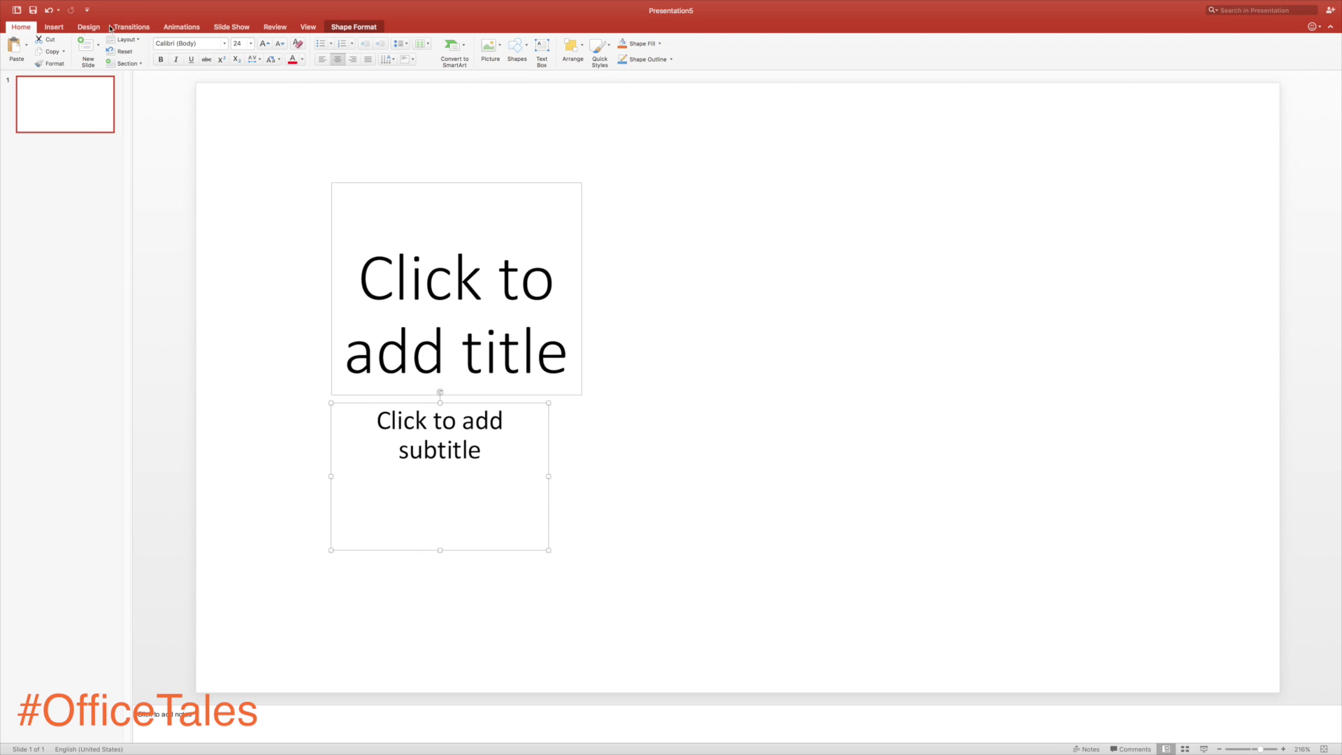
Insert the Desktop movie 'Lenovo vibe K5 Gaming & Overheating Check!.mov' onto the slide via Movie from File.
left_click(53, 27)
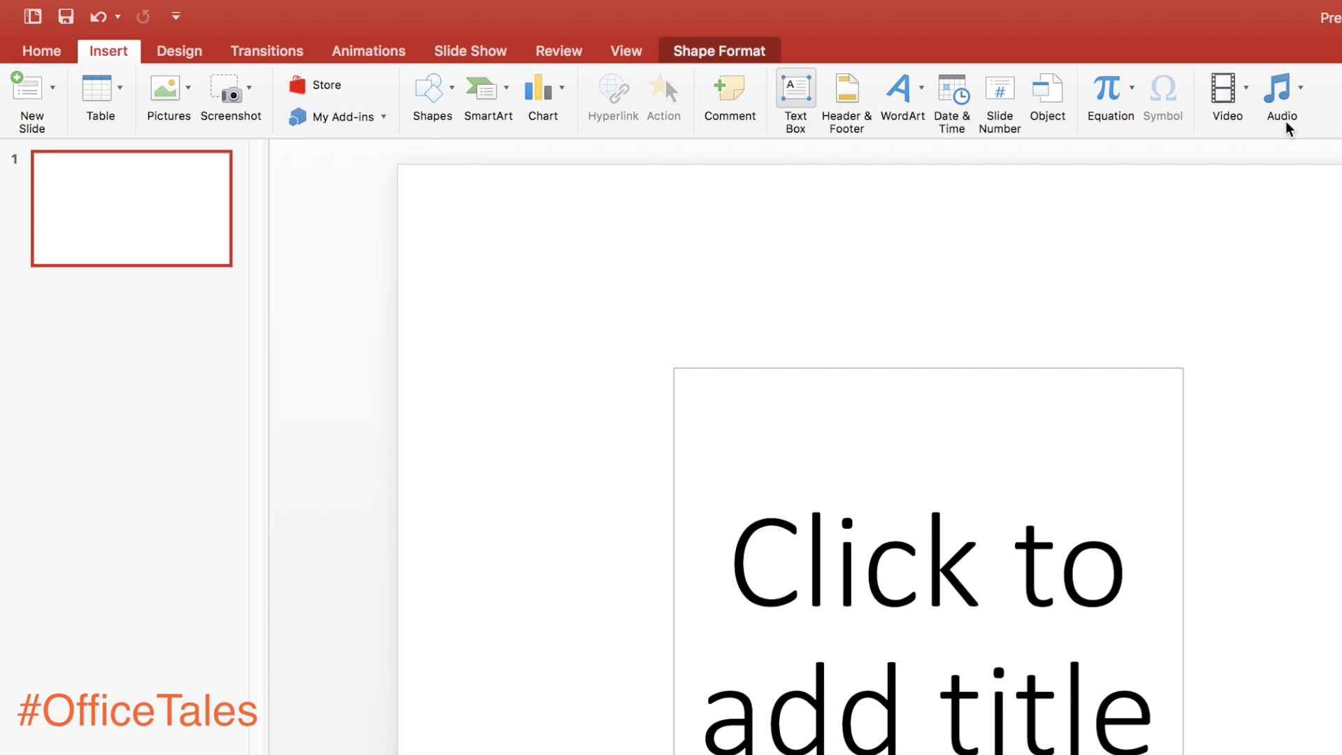
left_click(1237, 100)
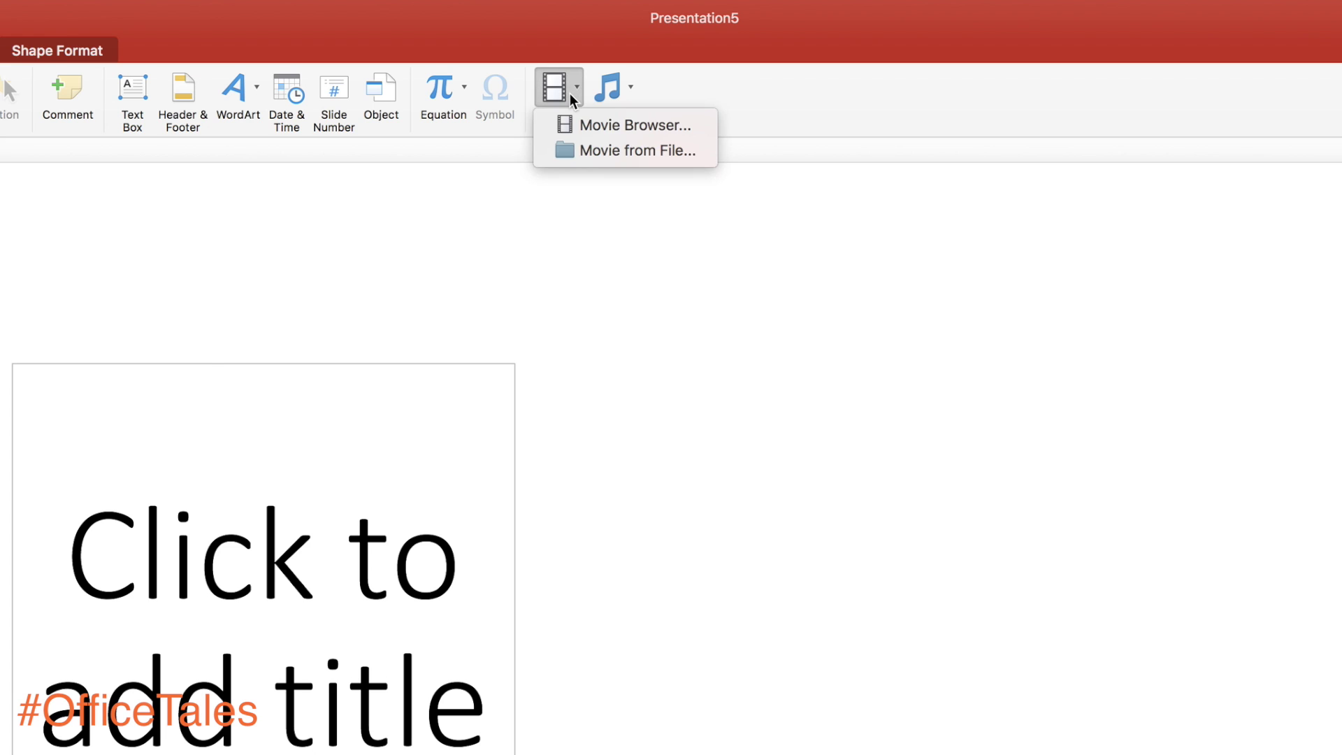
left_click(581, 149)
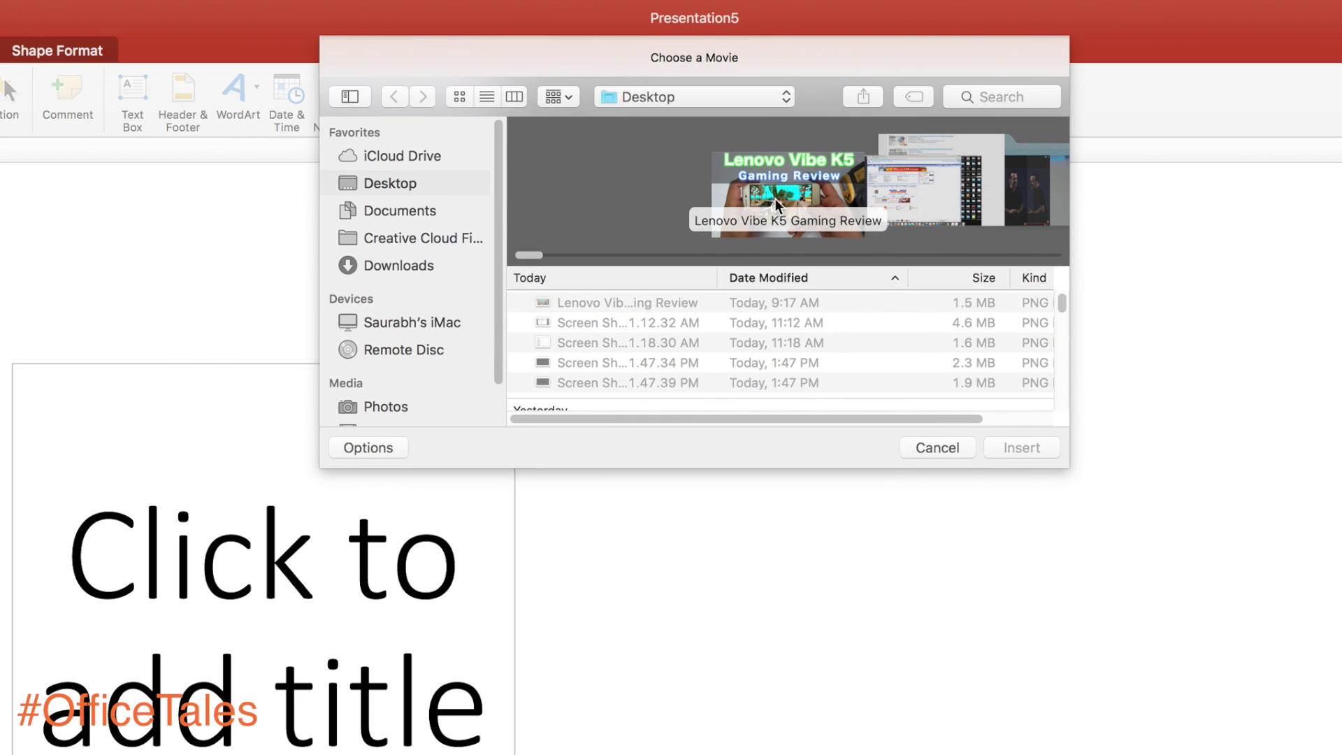
scroll(1061, 309, "down", 5)
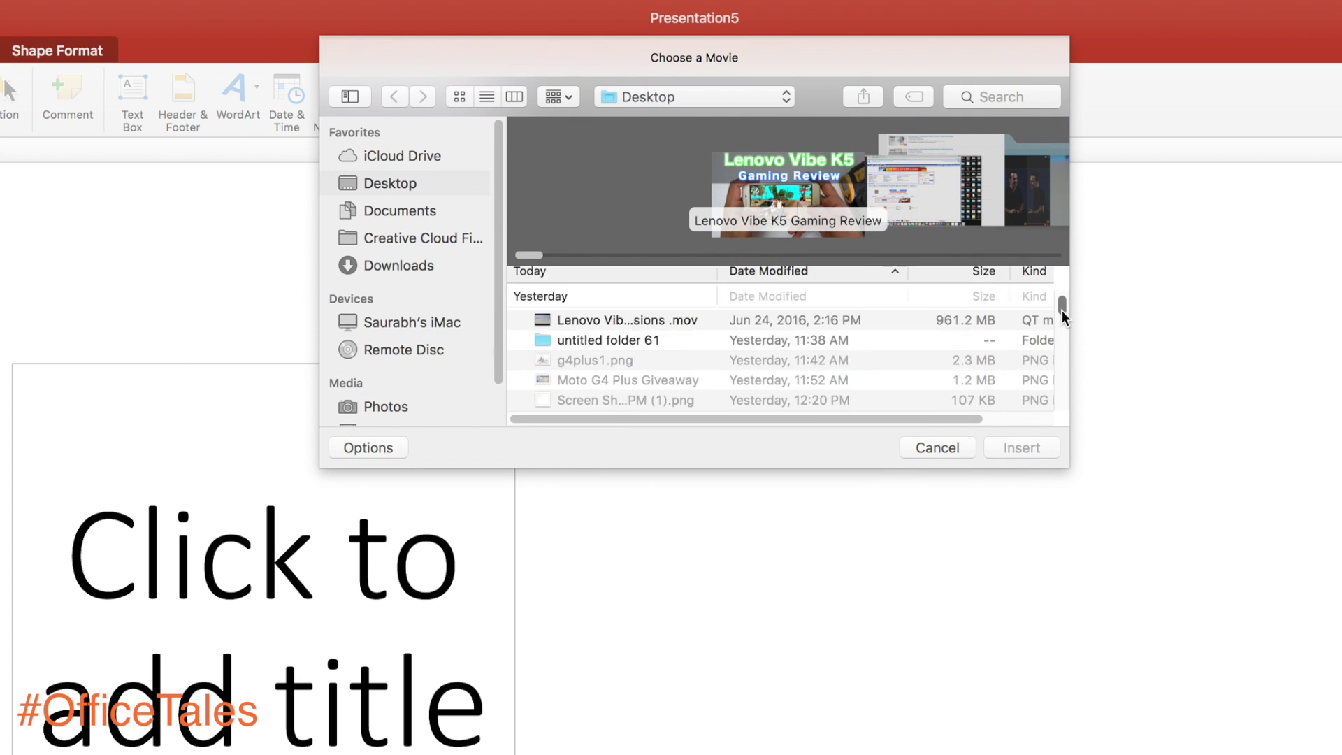
left_click(594, 396)
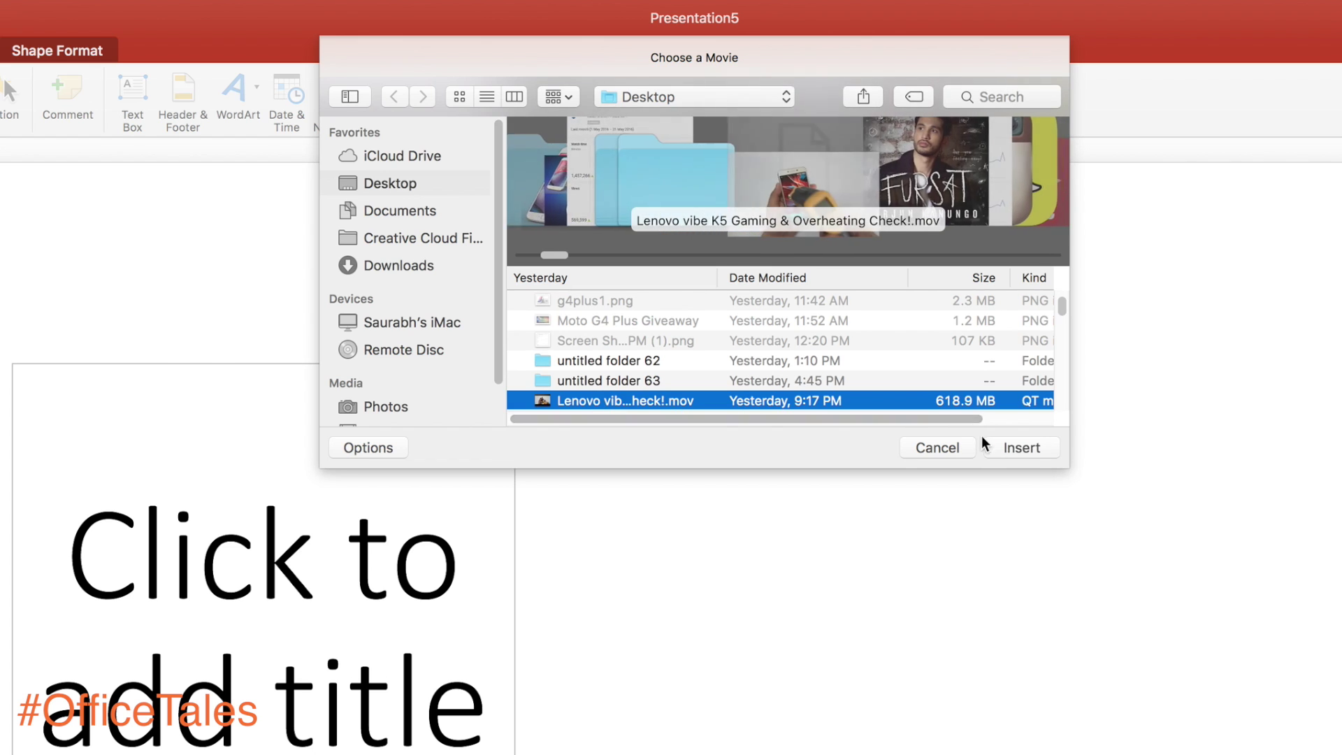
left_click(1020, 448)
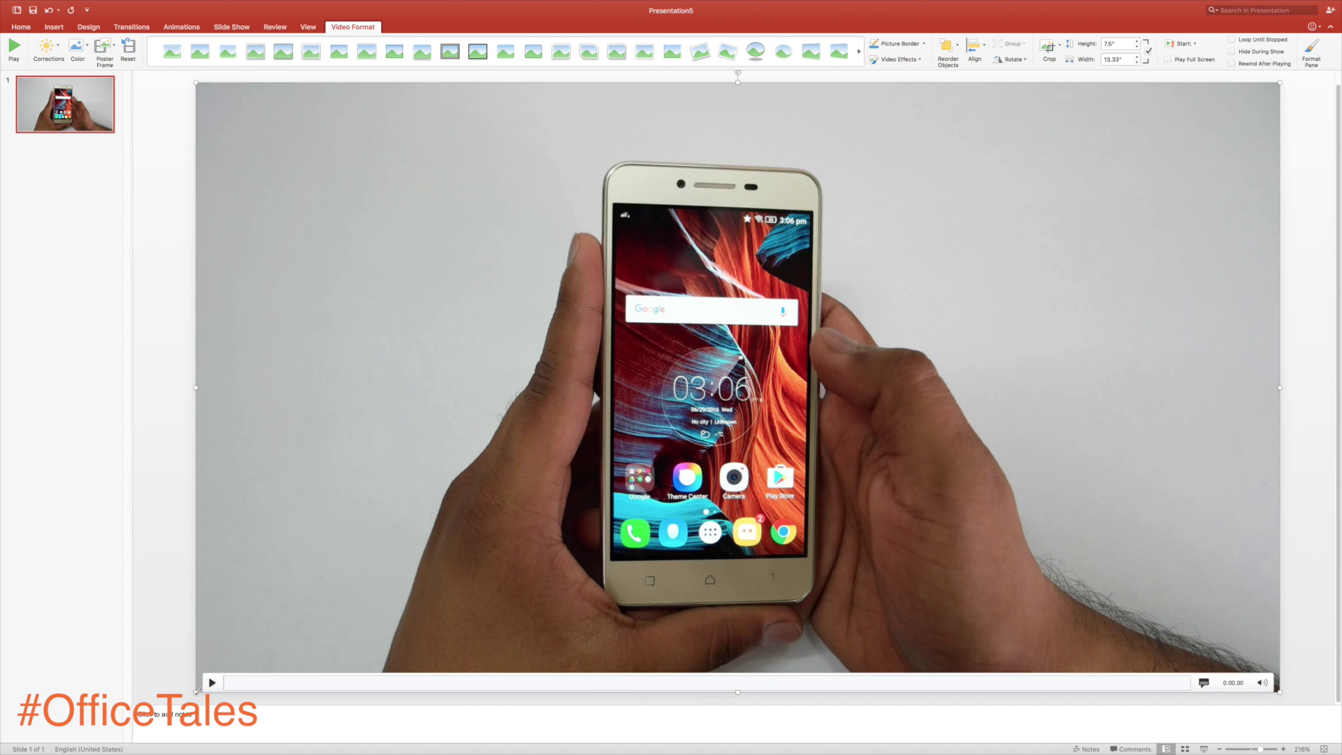
Resize the video to 6.01" x 3.38" in the top-right corner and turn on Loop Until Stopped.
left_click_drag(247, 665, 951, 350)
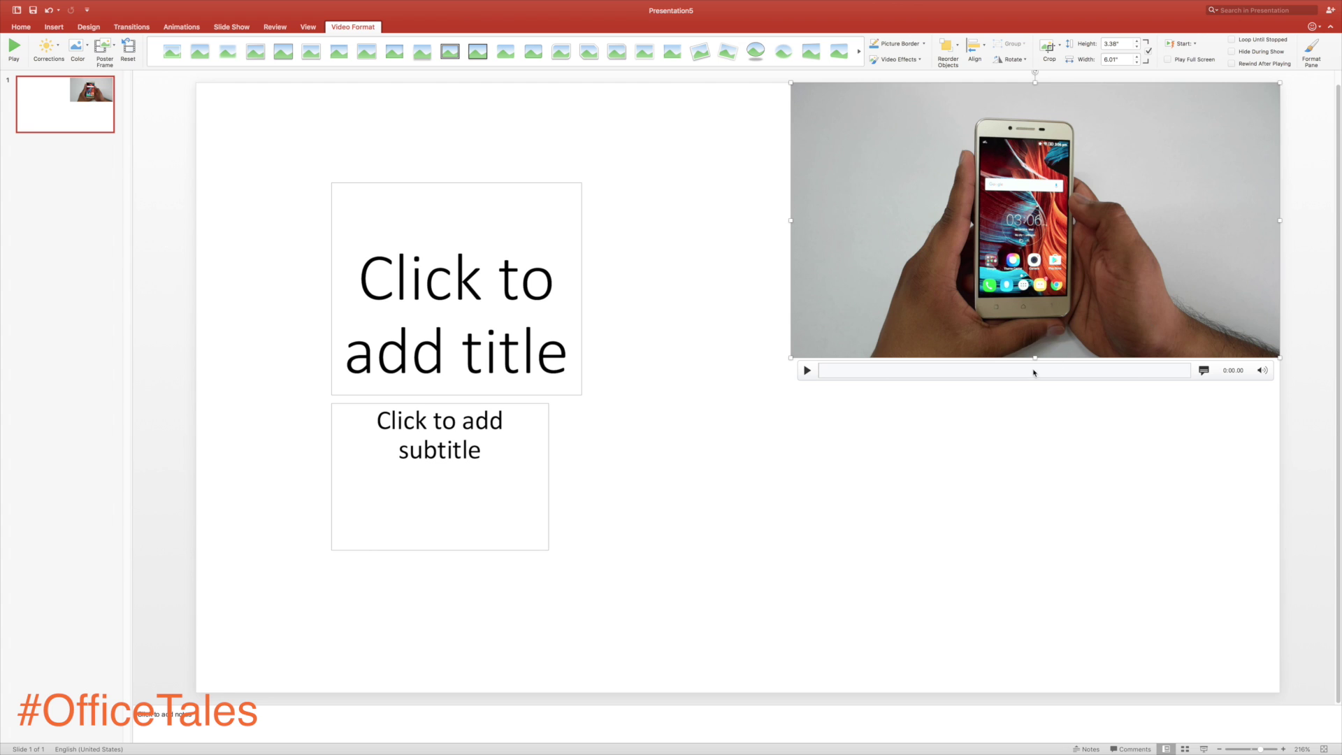
left_click(1041, 368)
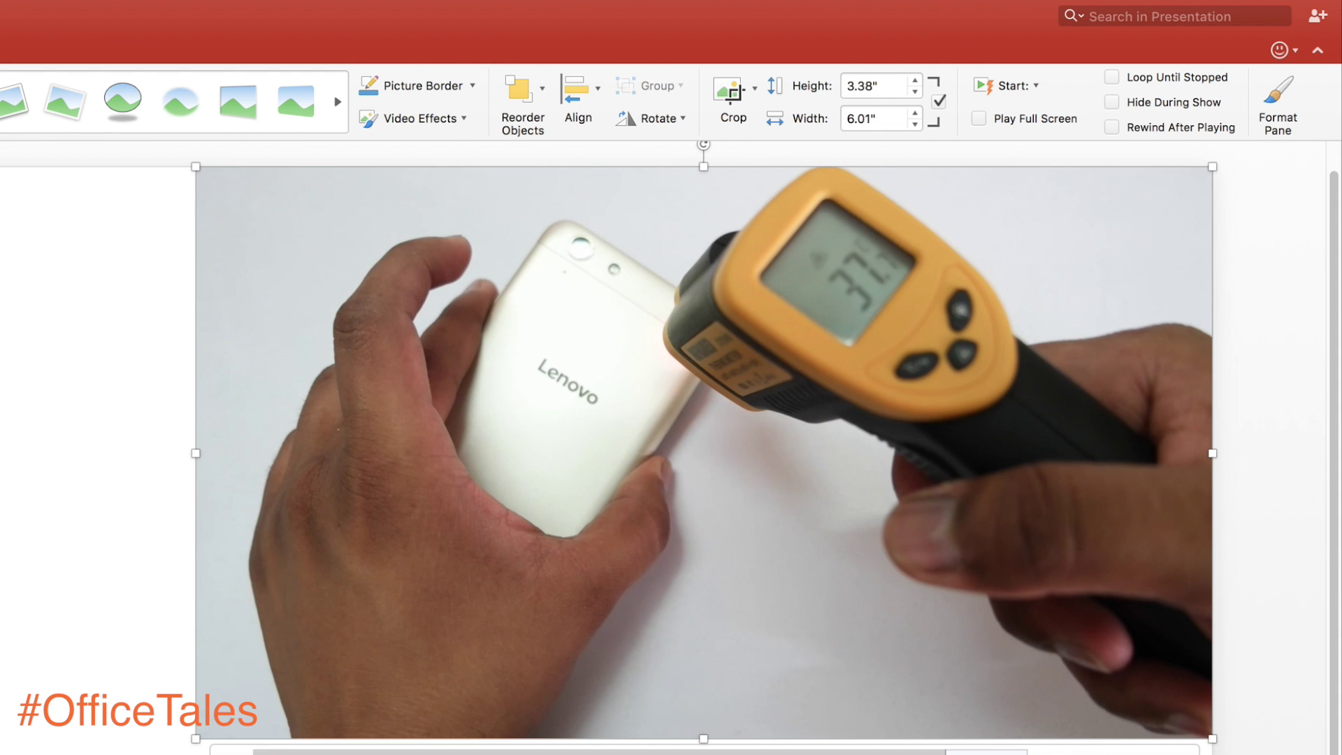
left_click(1111, 78)
left_click(1027, 86)
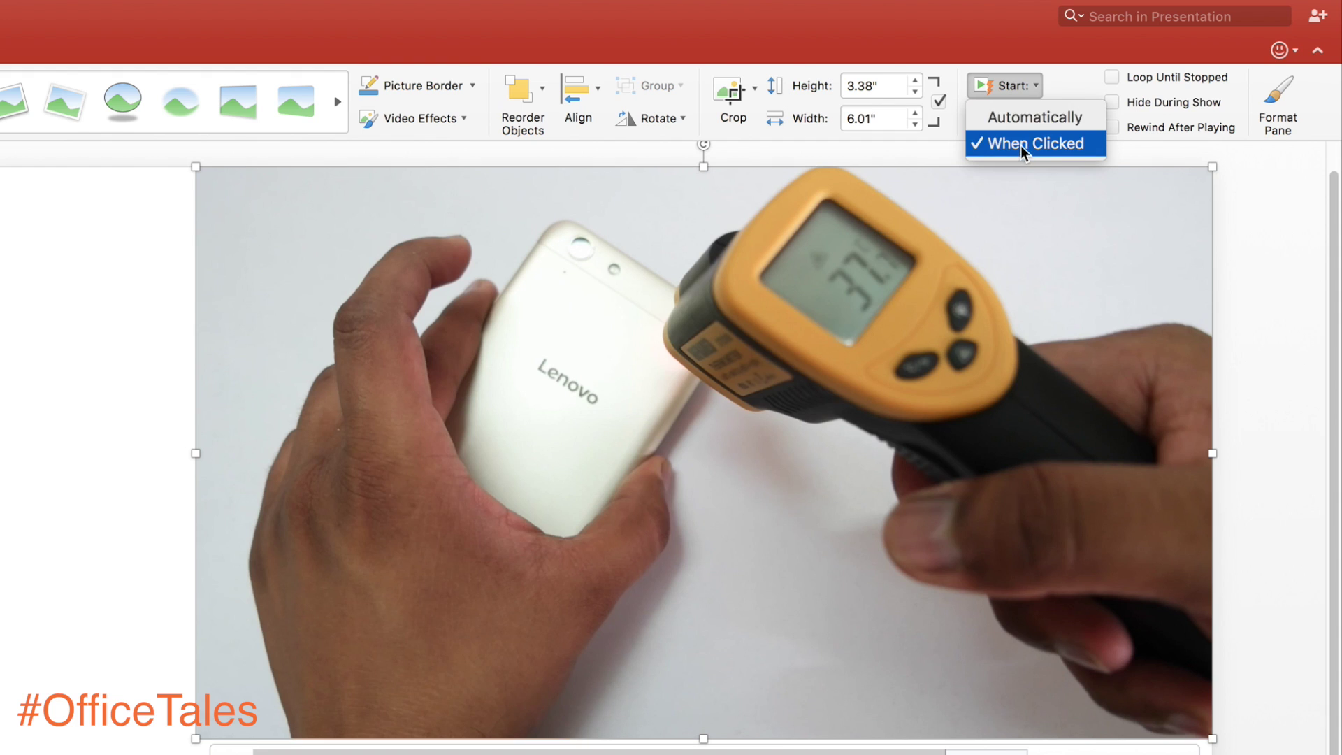
left_click(1026, 91)
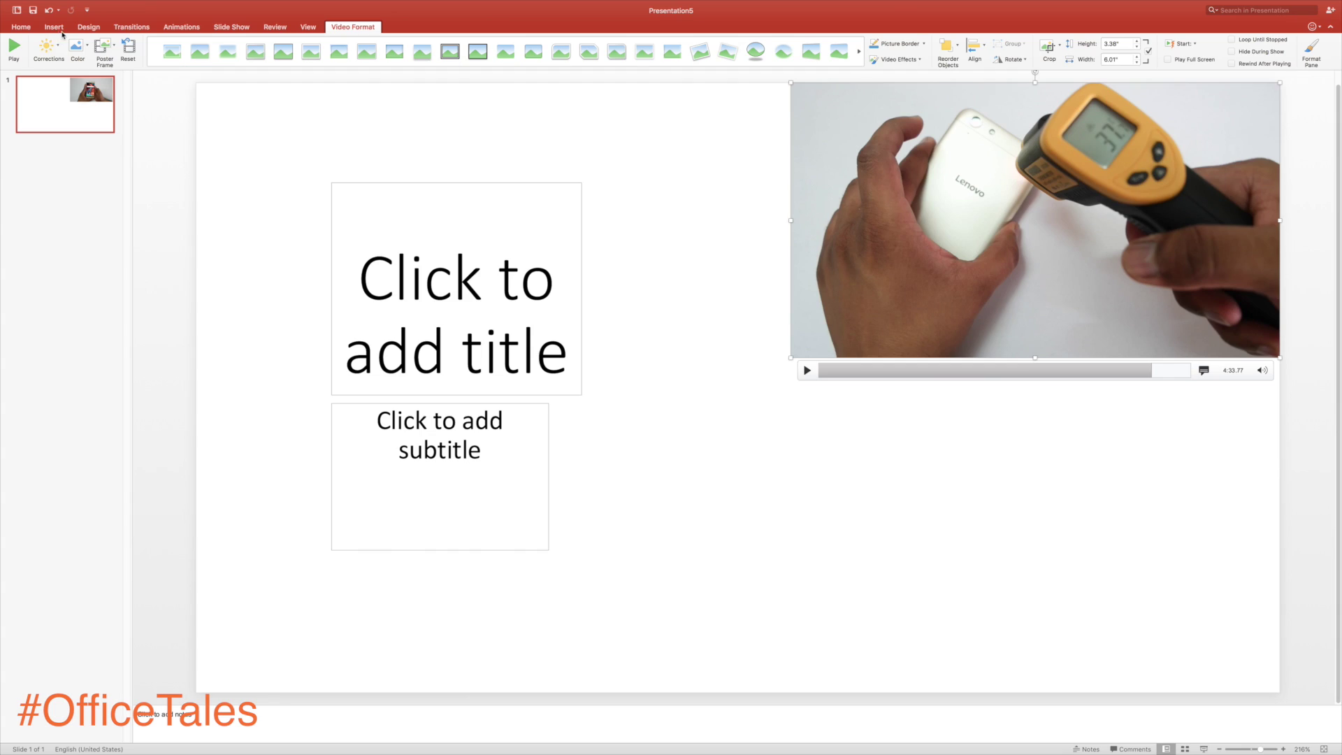
Type 'AllAboutTechnologies' into the title placeholder and run Smart Lookup on the selected title.
left_click(524, 317)
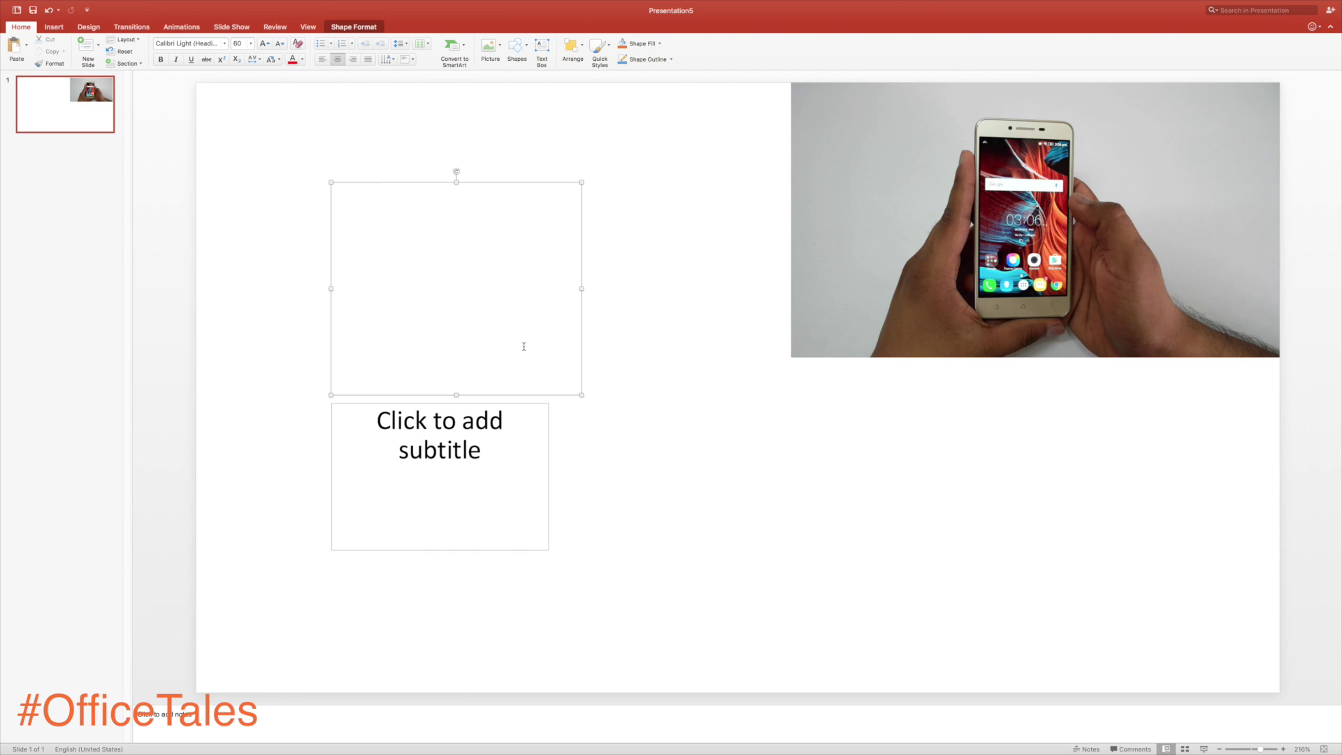
type("AllA")
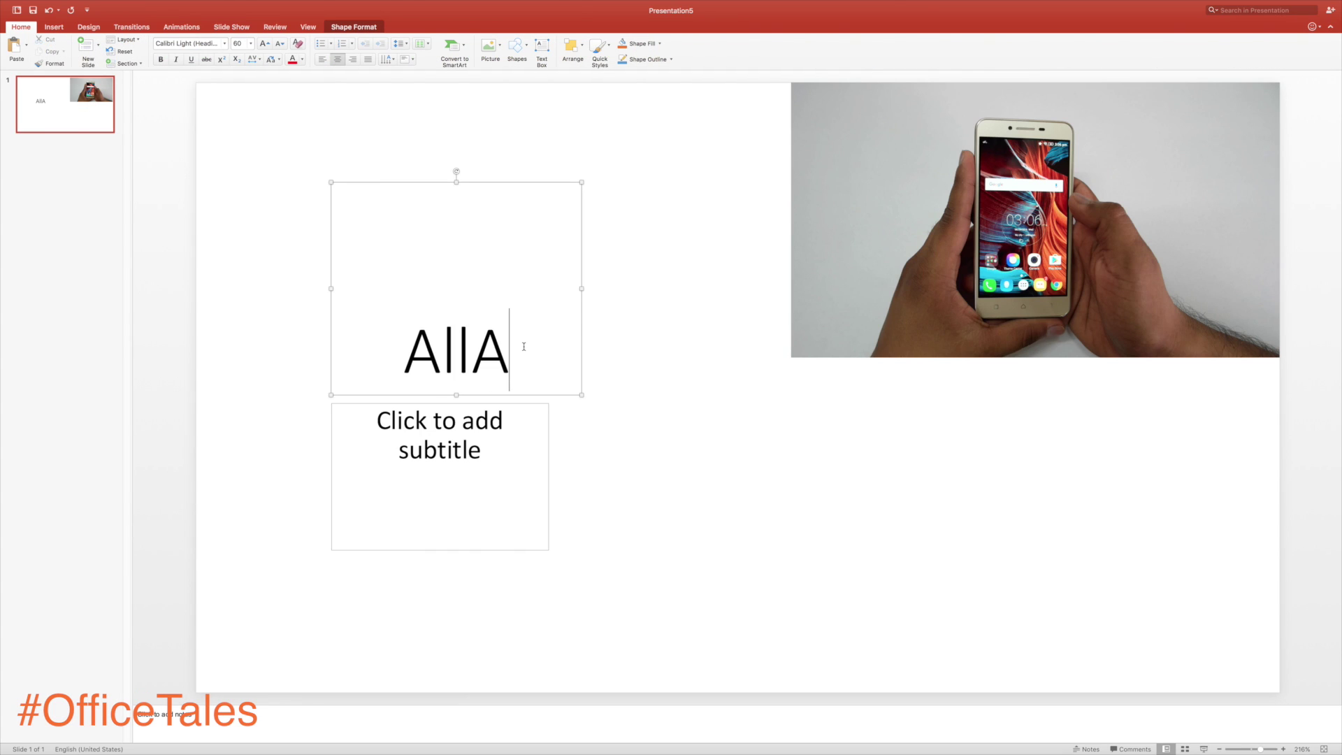
type("boutTe")
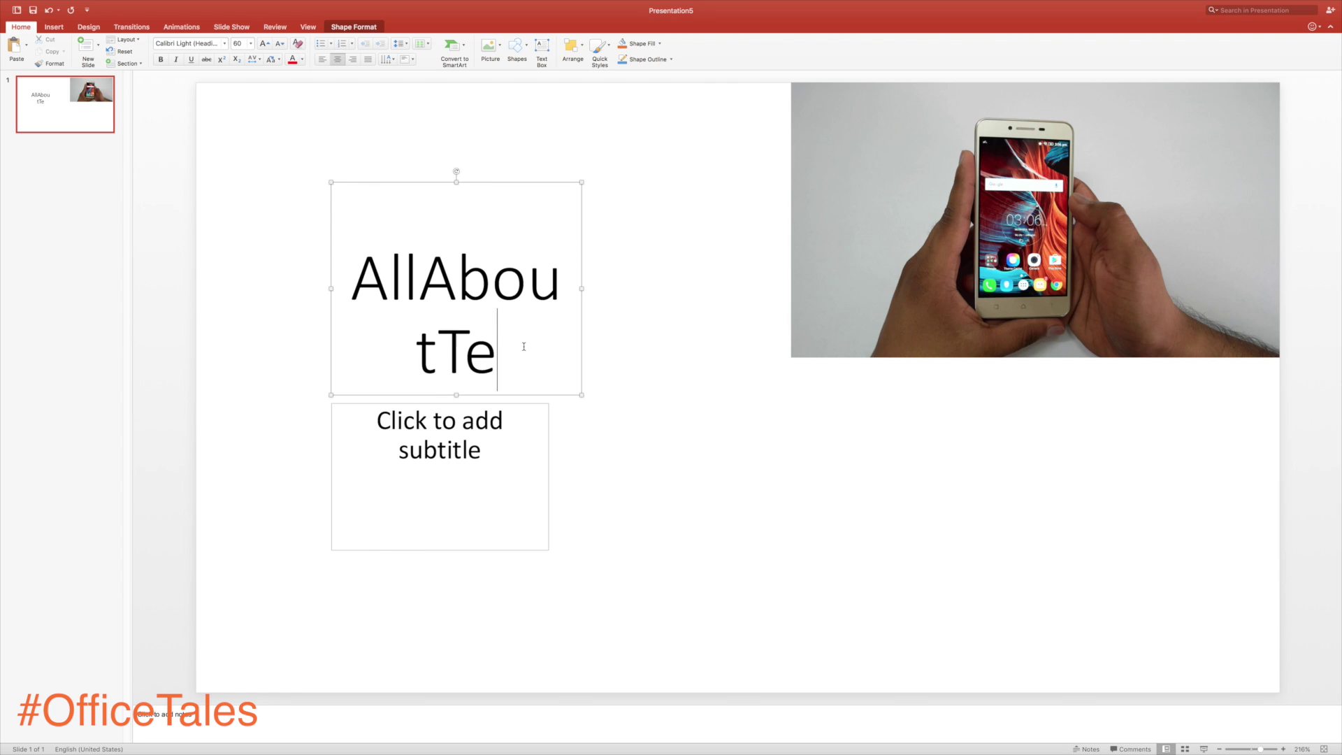
type("chnologie")
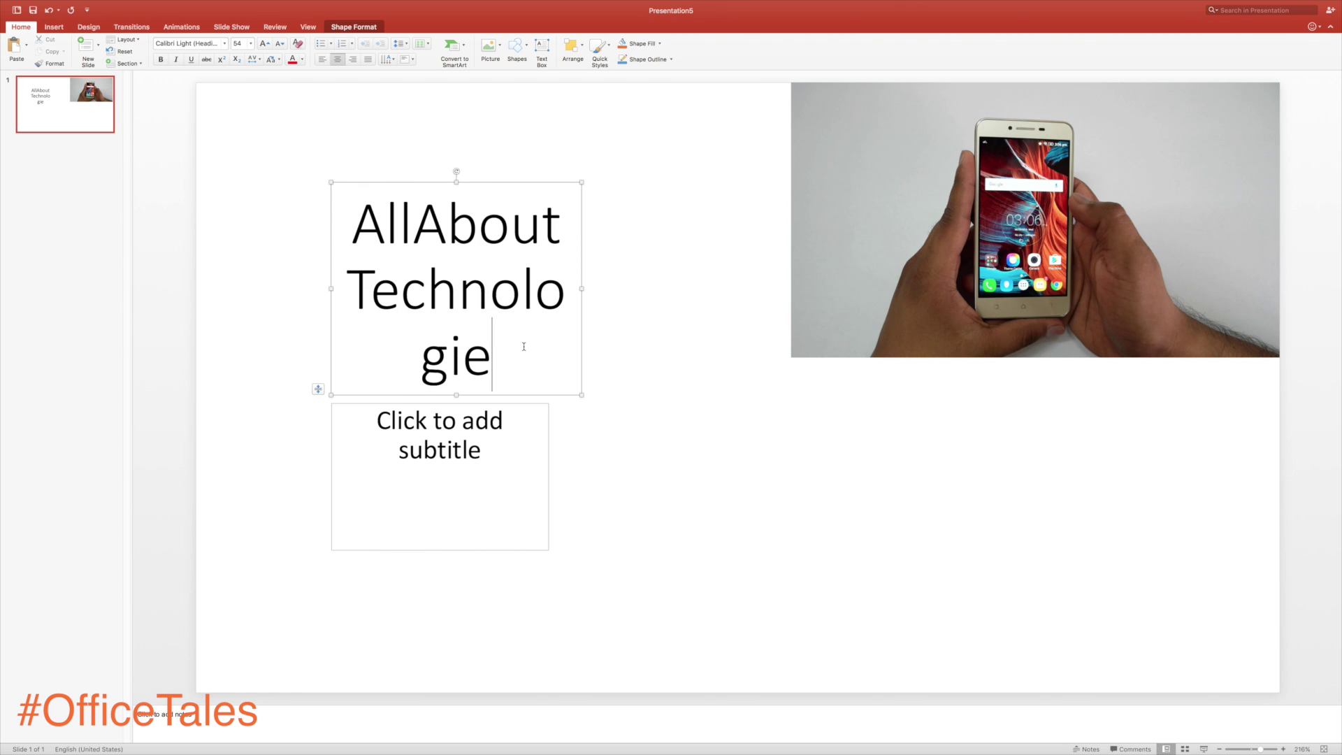
type("s")
left_click_drag(523, 346, 382, 265)
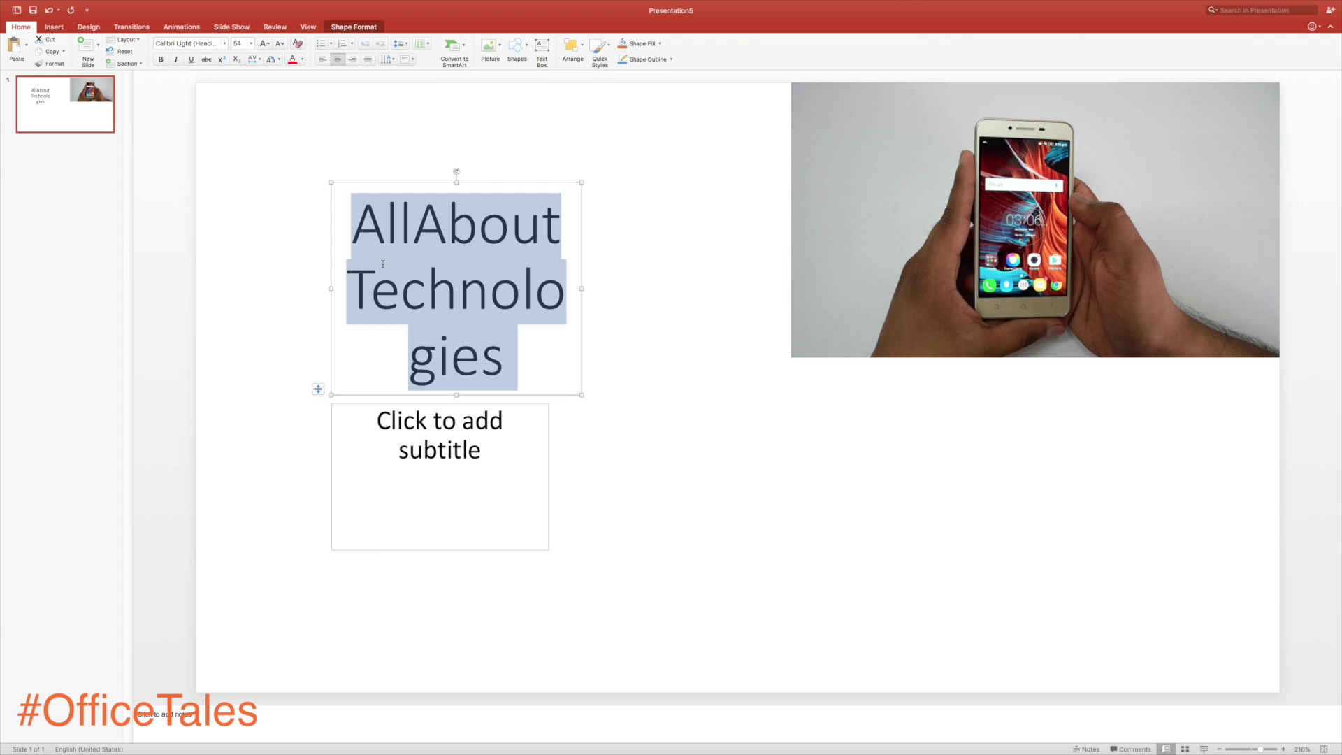
right_click(389, 262)
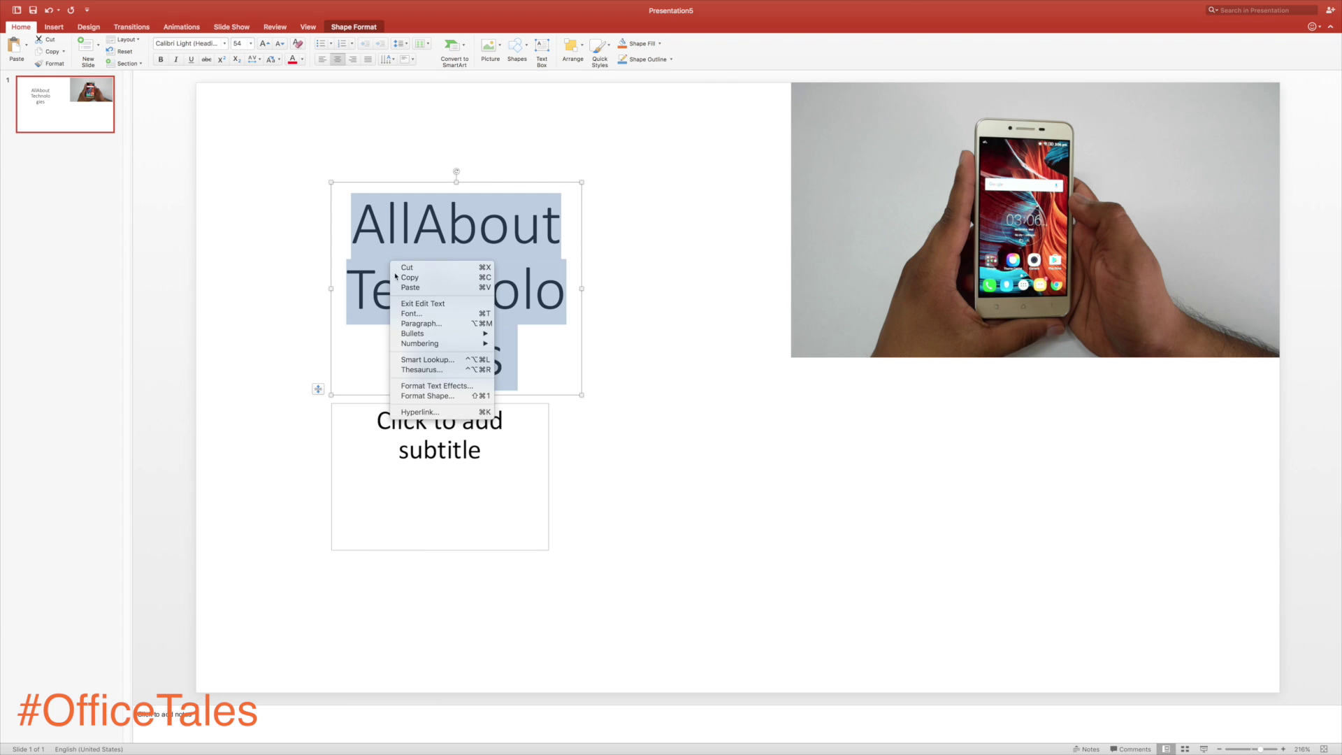
left_click(422, 361)
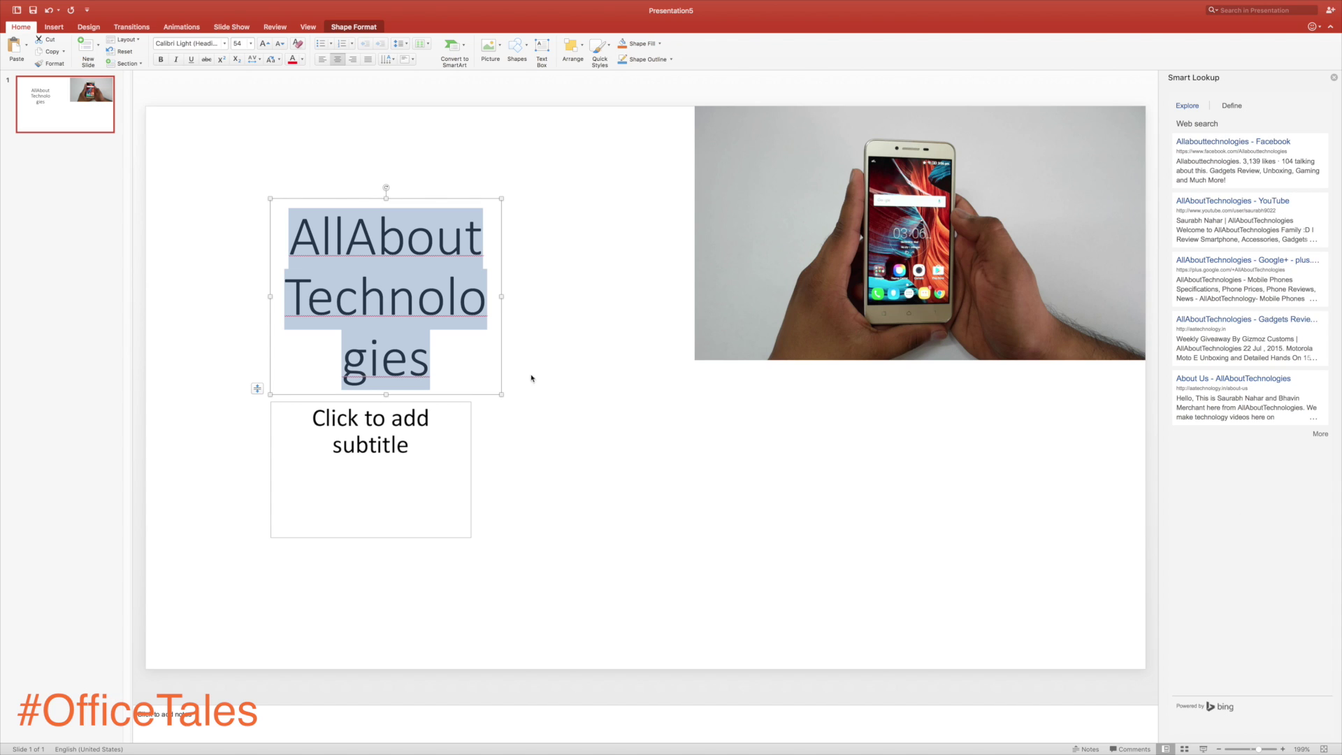
Replace the title text with 'Splendid'.
left_click(471, 366)
left_click_drag(471, 366, 320, 270)
type("Splendid")
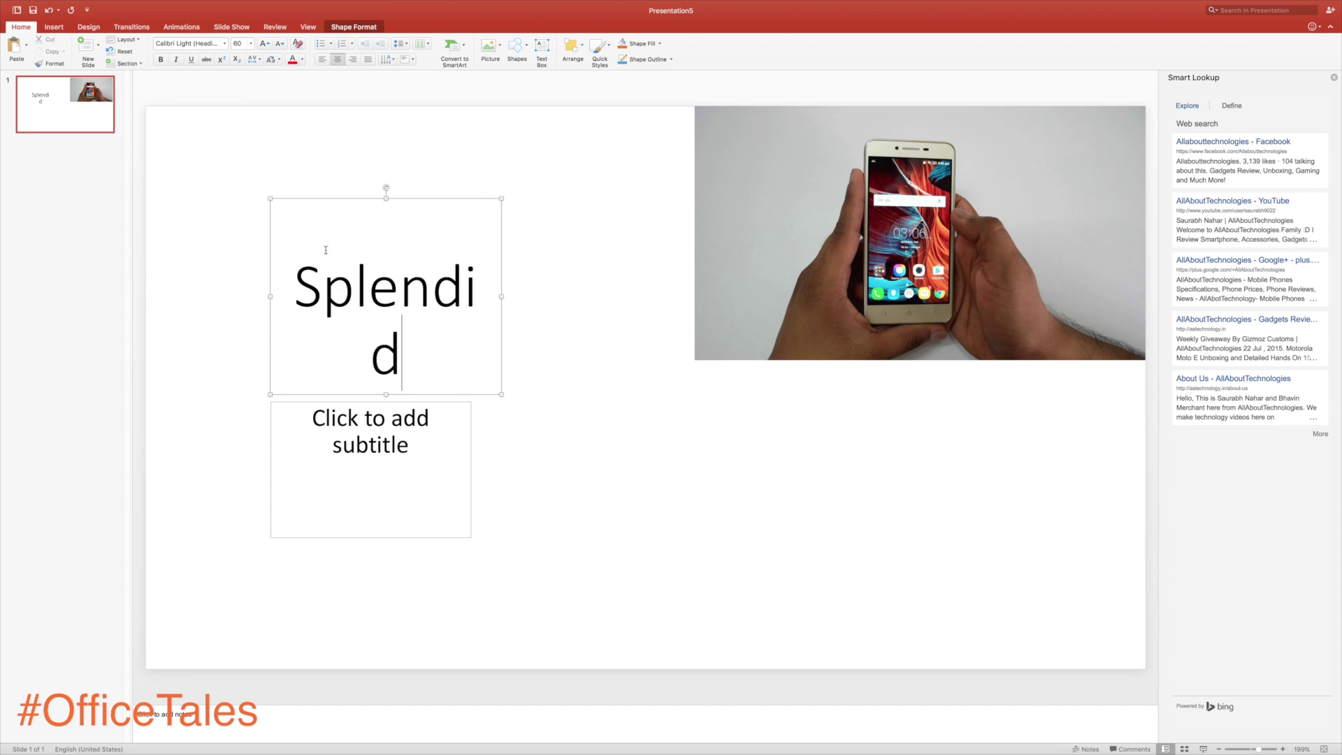
Run Smart Lookup on 'Splendid' and show its dictionary definition in the Define pane.
double_click(310, 285)
right_click(309, 285)
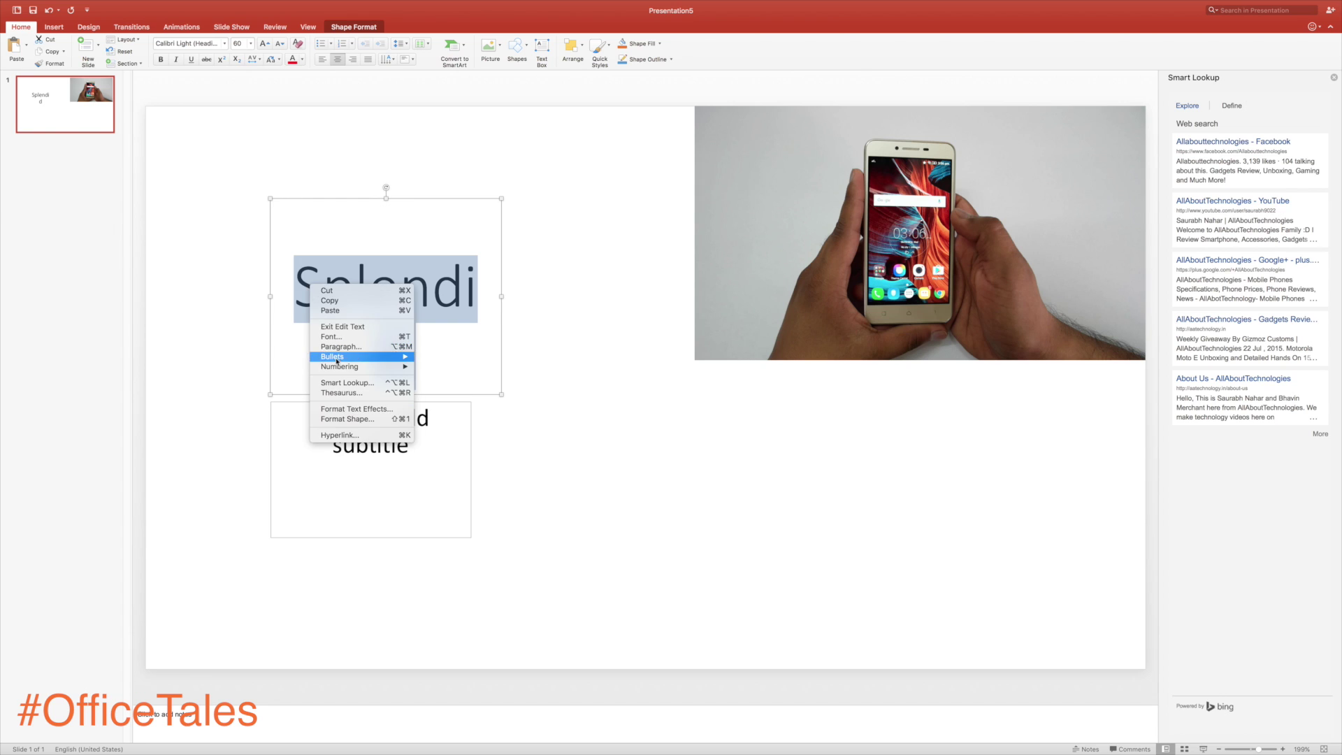
left_click(363, 380)
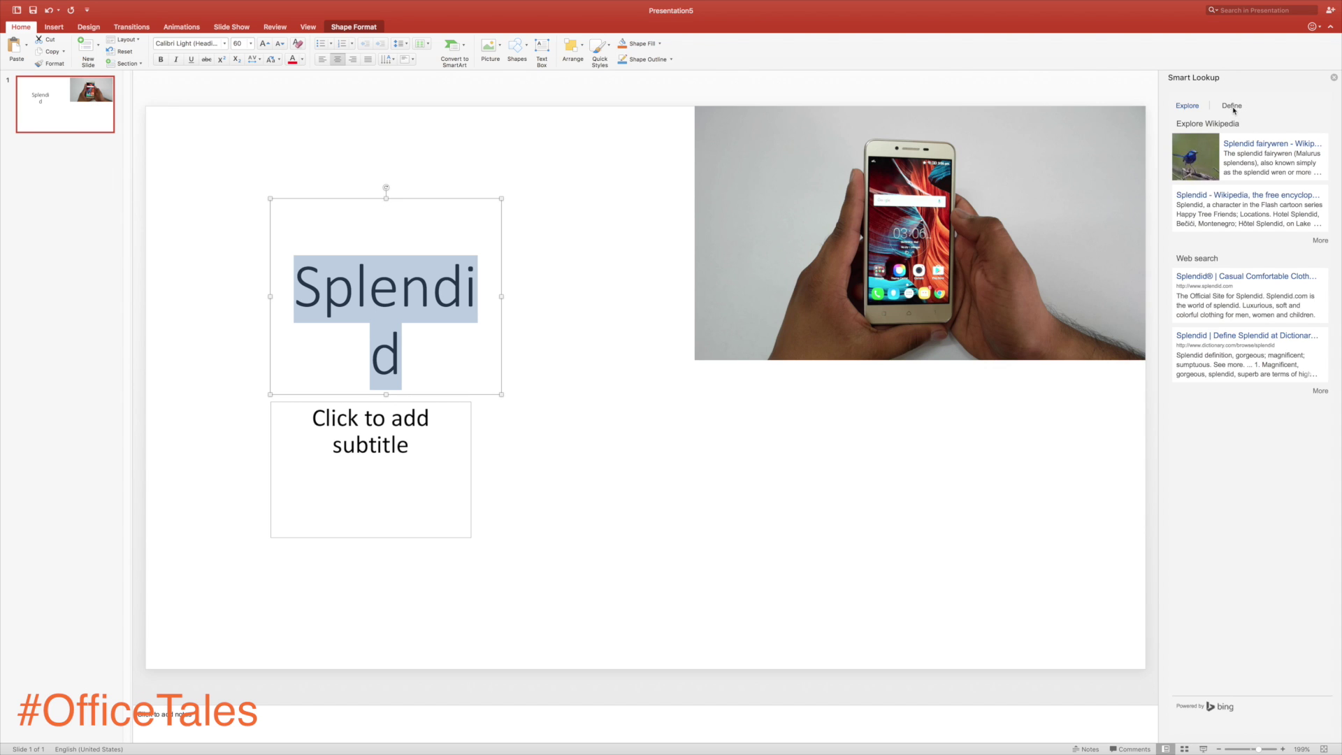
left_click(1232, 106)
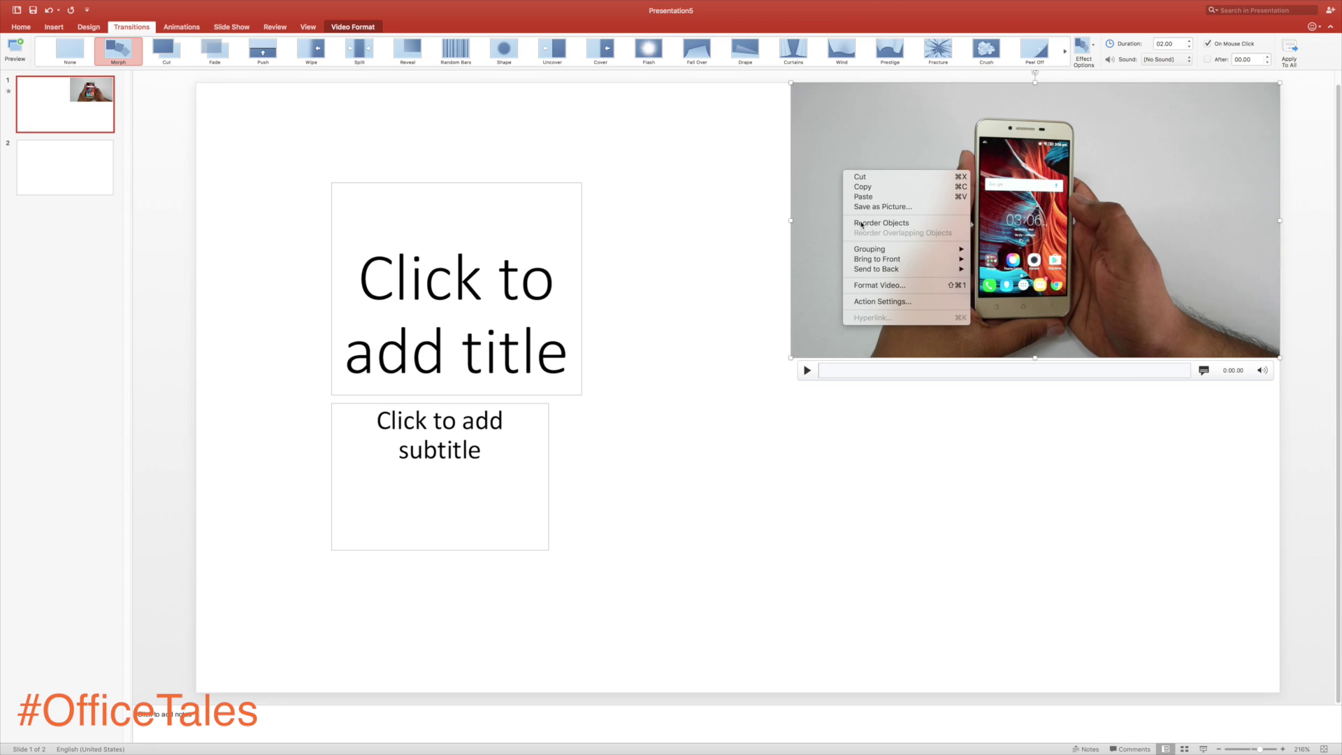
key("Up")
key("Up")
key("Up")
key("Up")
key("Up")
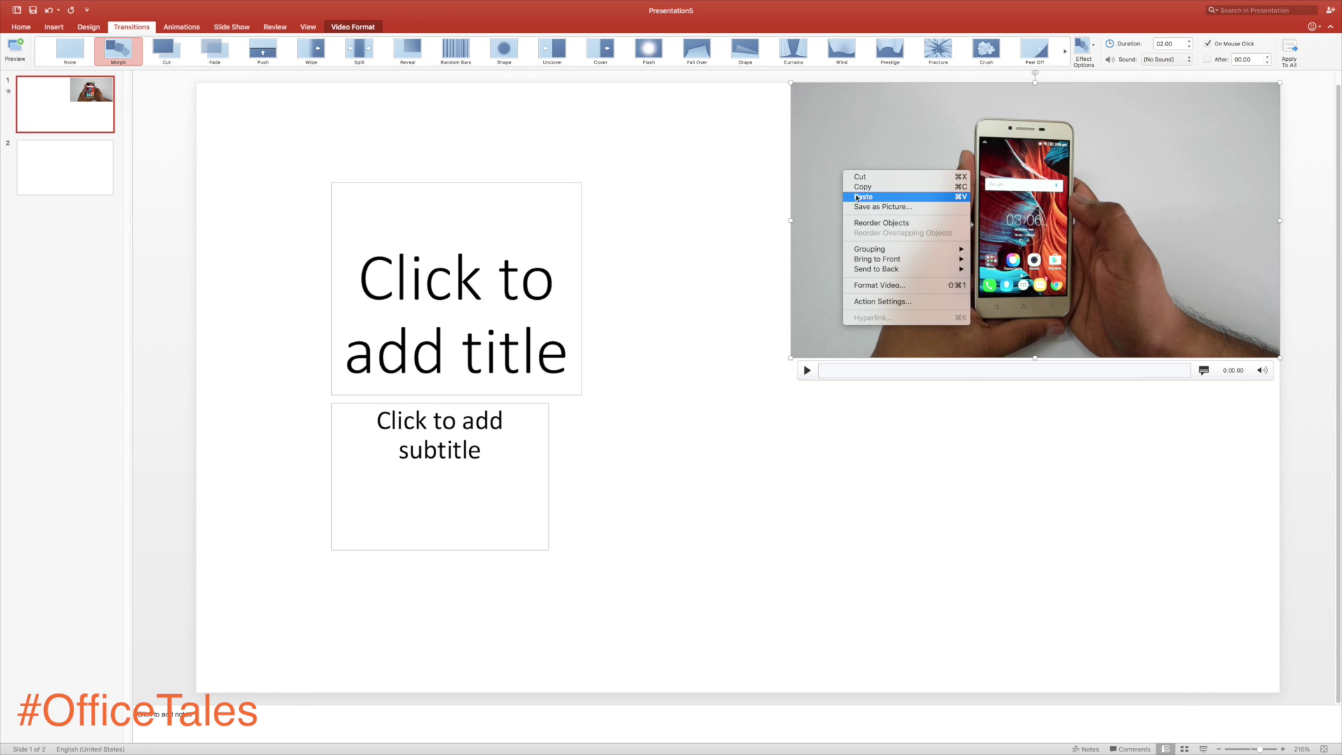
Paste the copied phone video onto slide 2 and move it toward the lower left.
key("Return")
key("Page_Down")
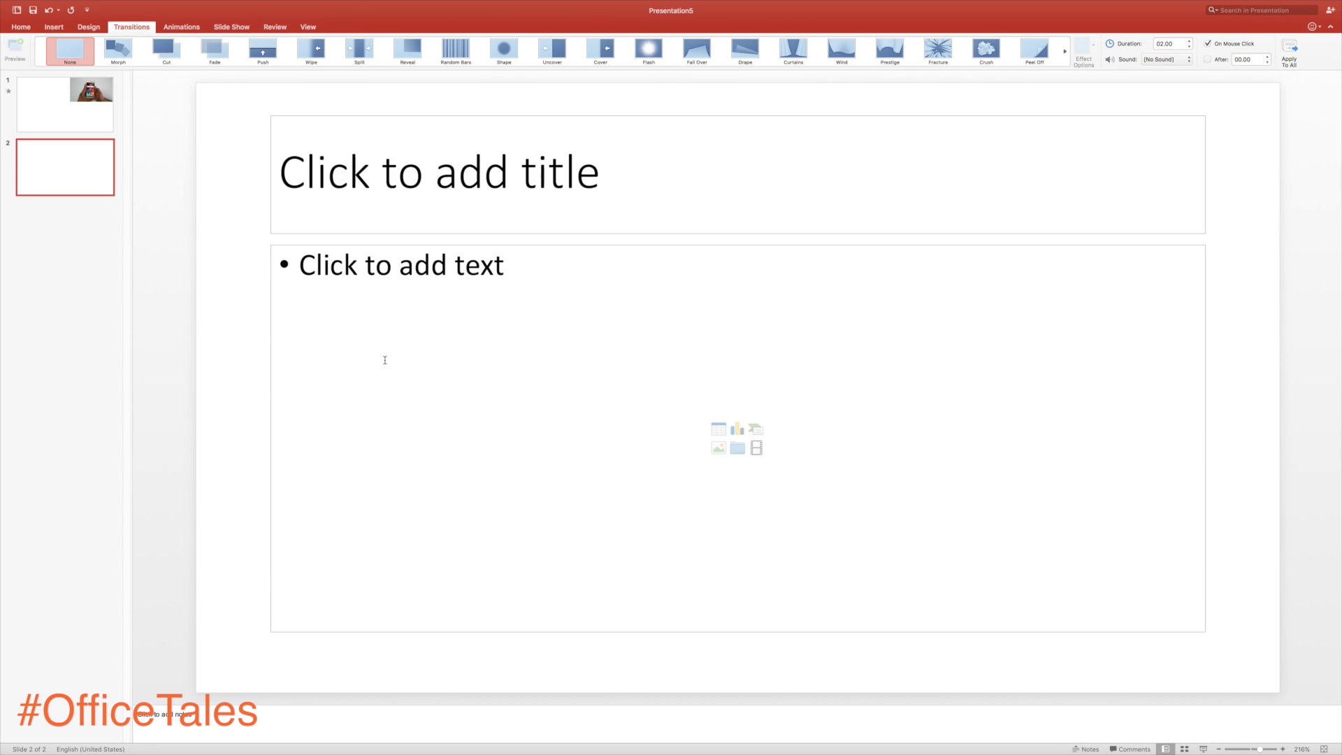
right_click(364, 405)
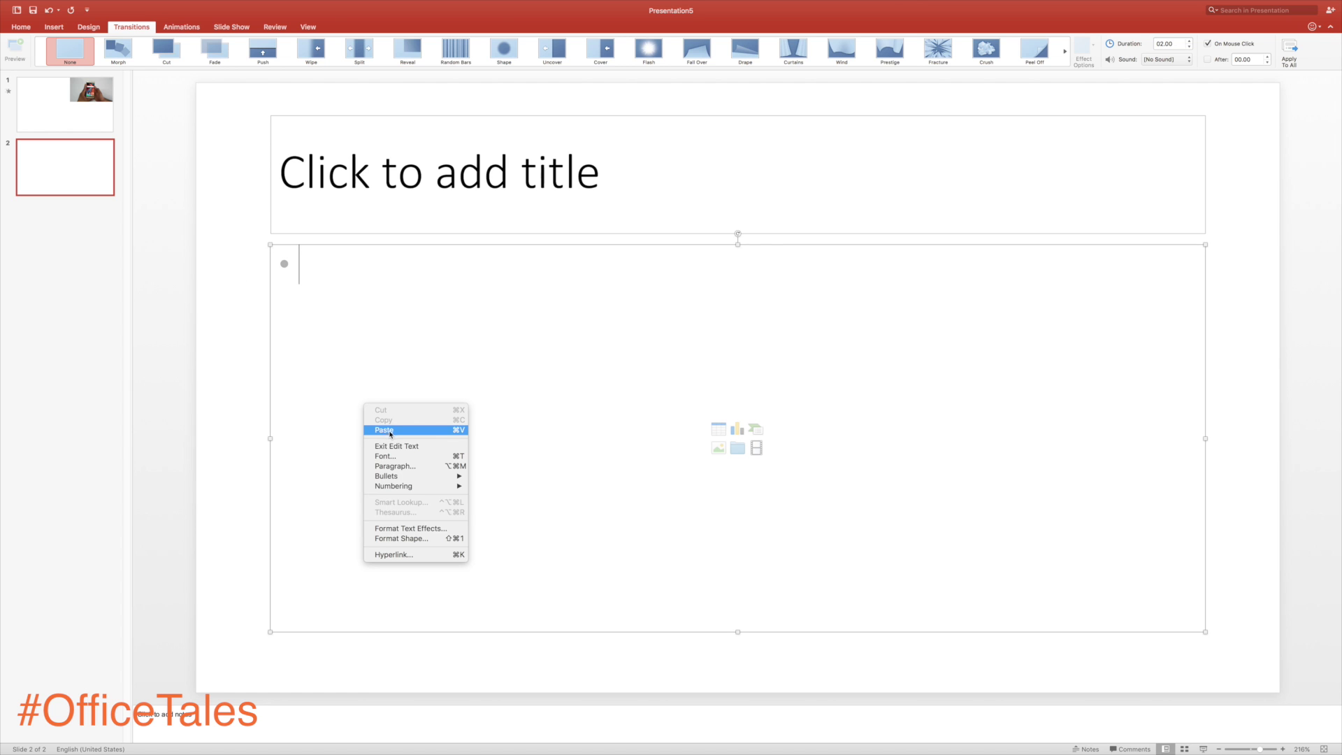
left_click(410, 429)
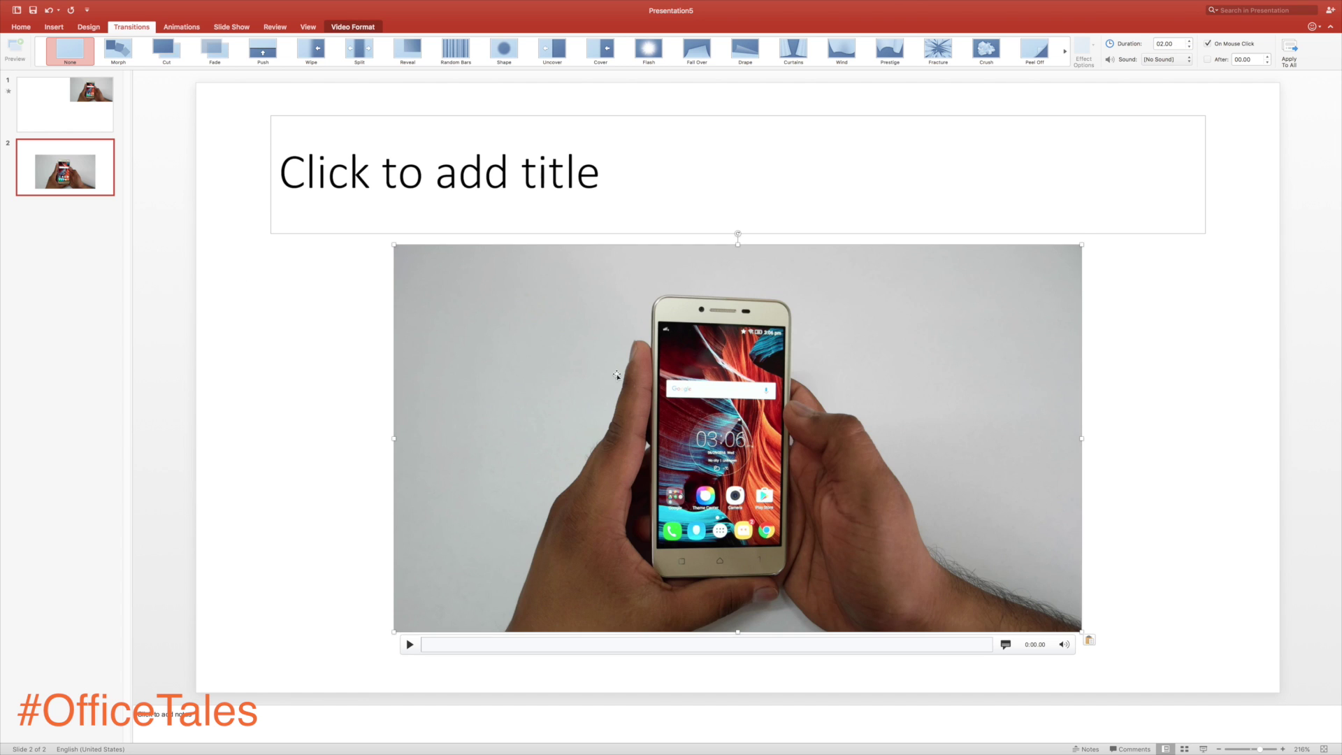
left_click_drag(617, 371, 419, 434)
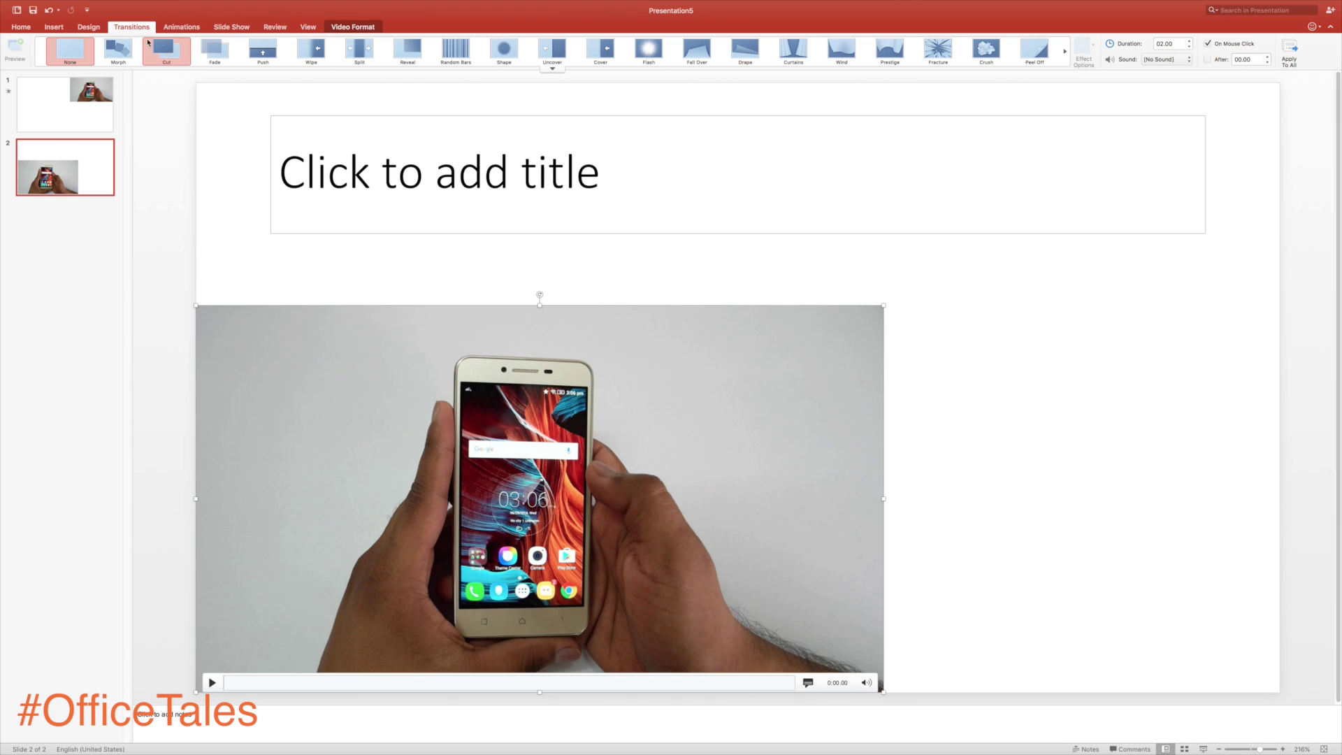
Apply a Morph transition to slide 2 and compare its video placement with slide 1.
left_click(119, 49)
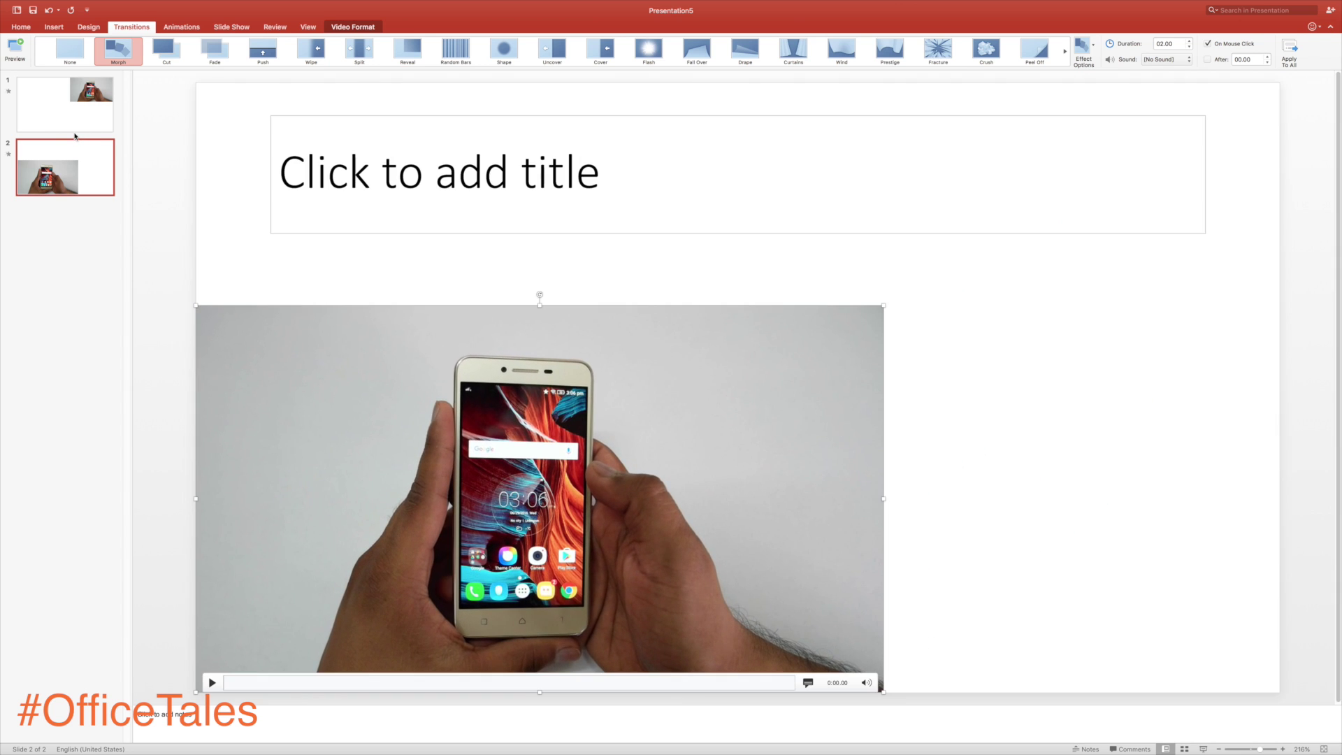
left_click(77, 125)
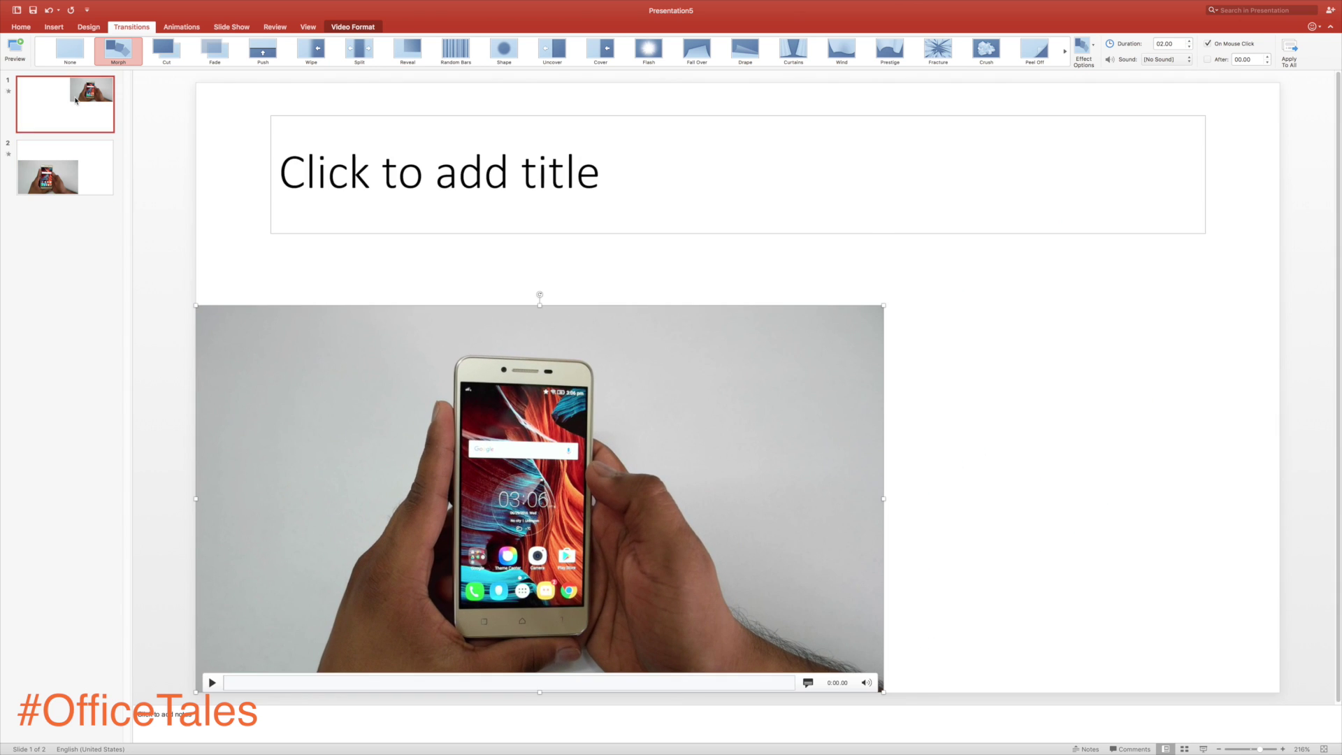
left_click(68, 169)
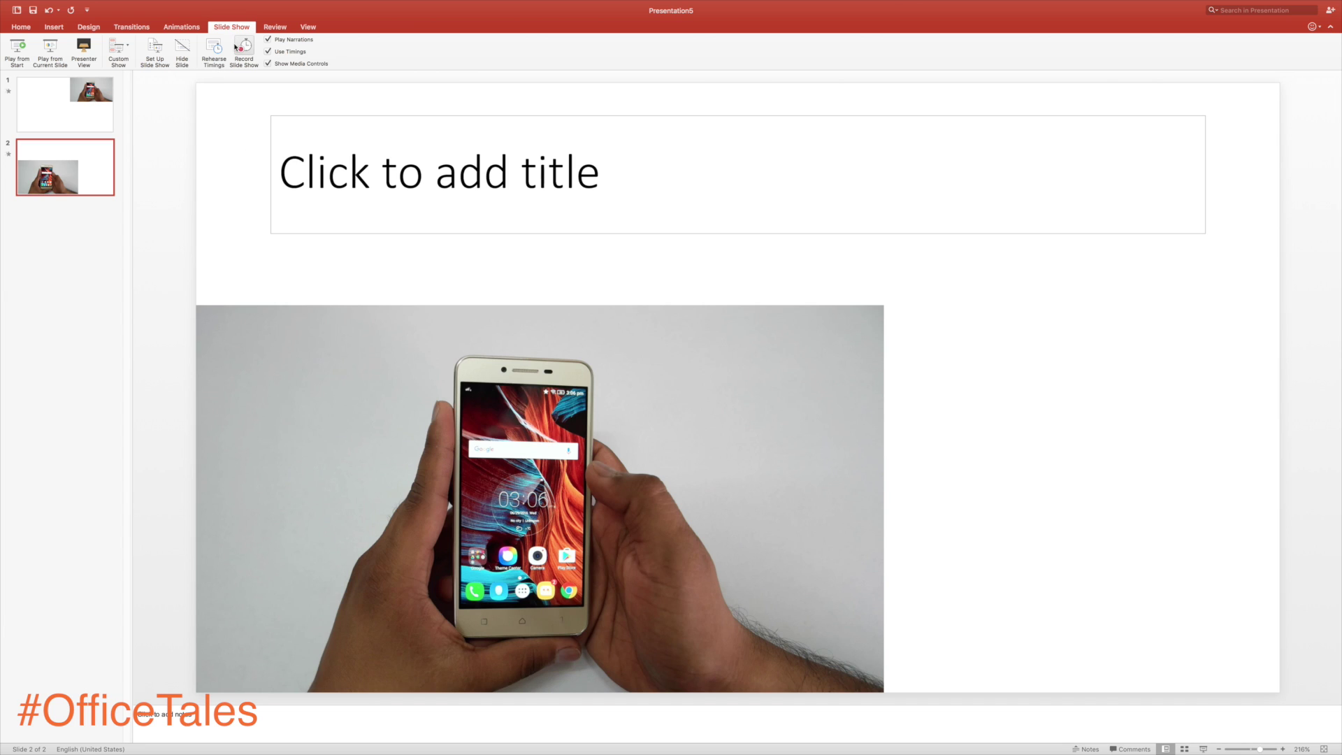
left_click(86, 30)
Bring up the Export settings from the File menu.
left_click(51, 31)
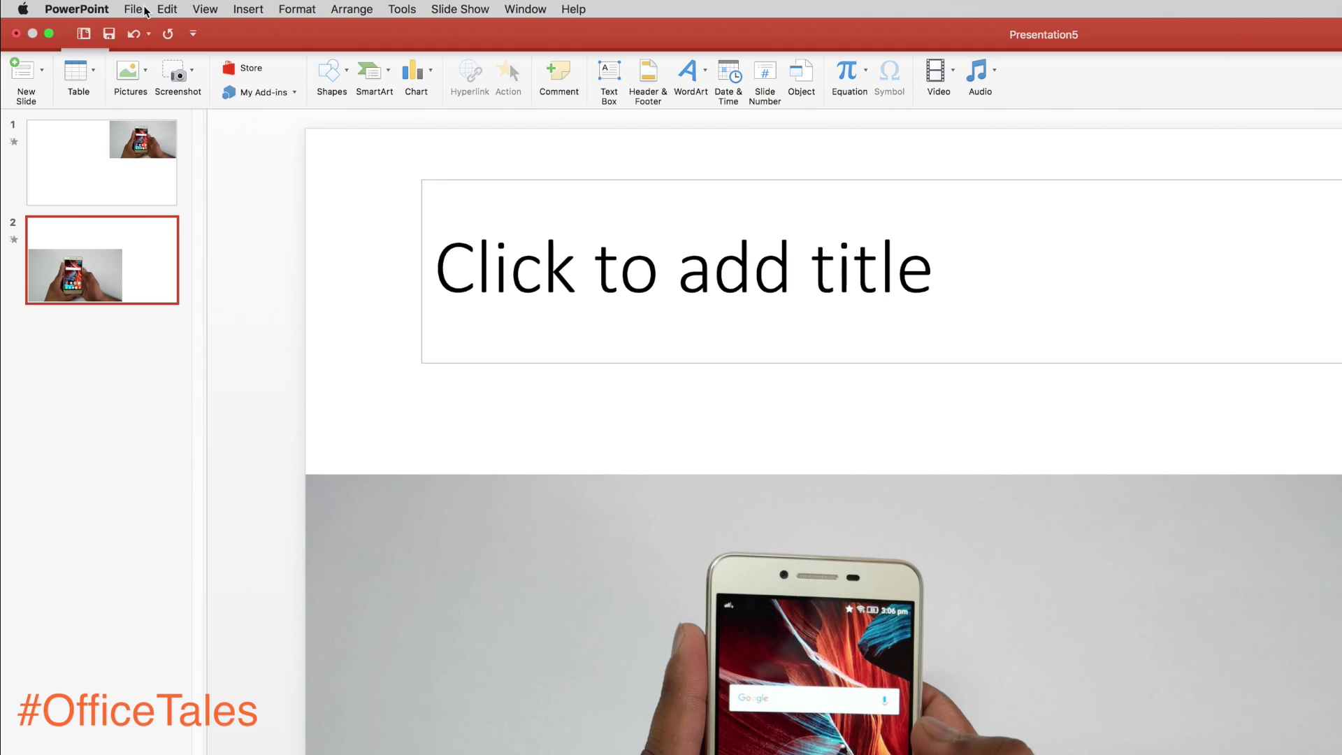
left_click(86, 6)
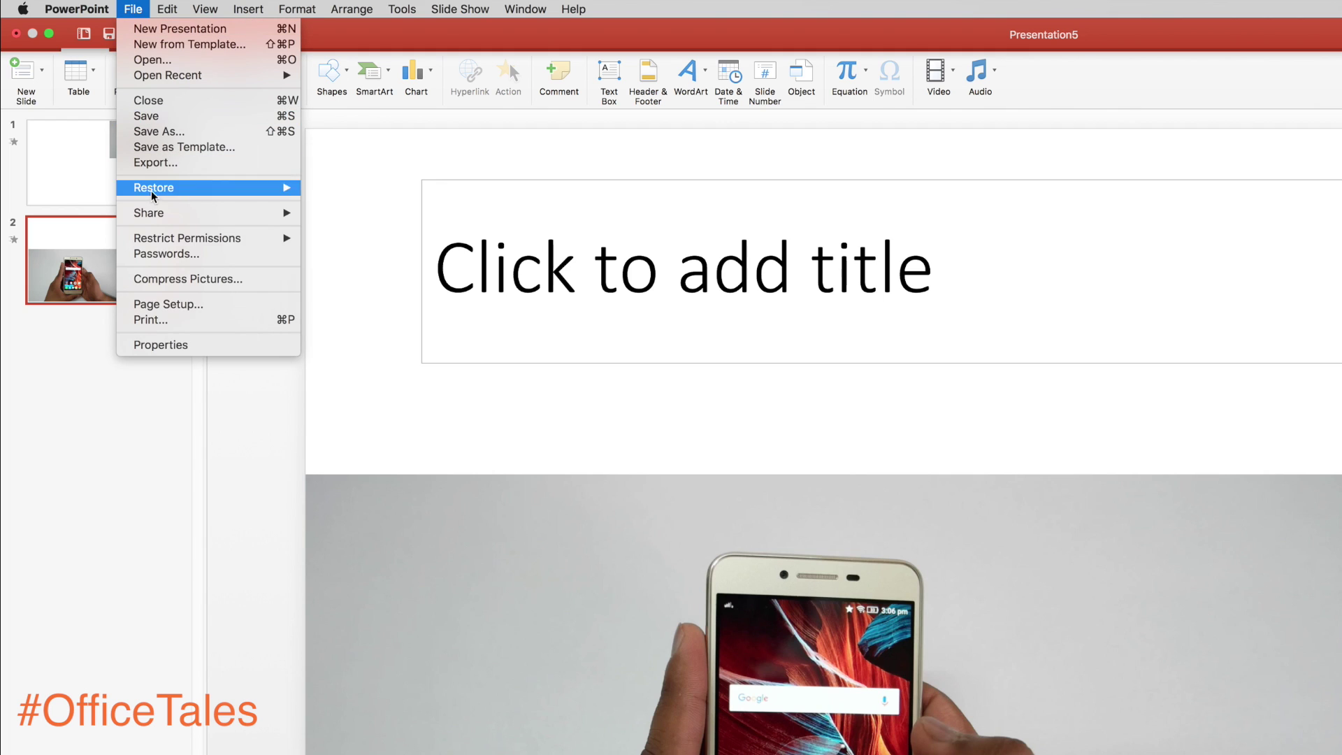
mouse_move(177, 217)
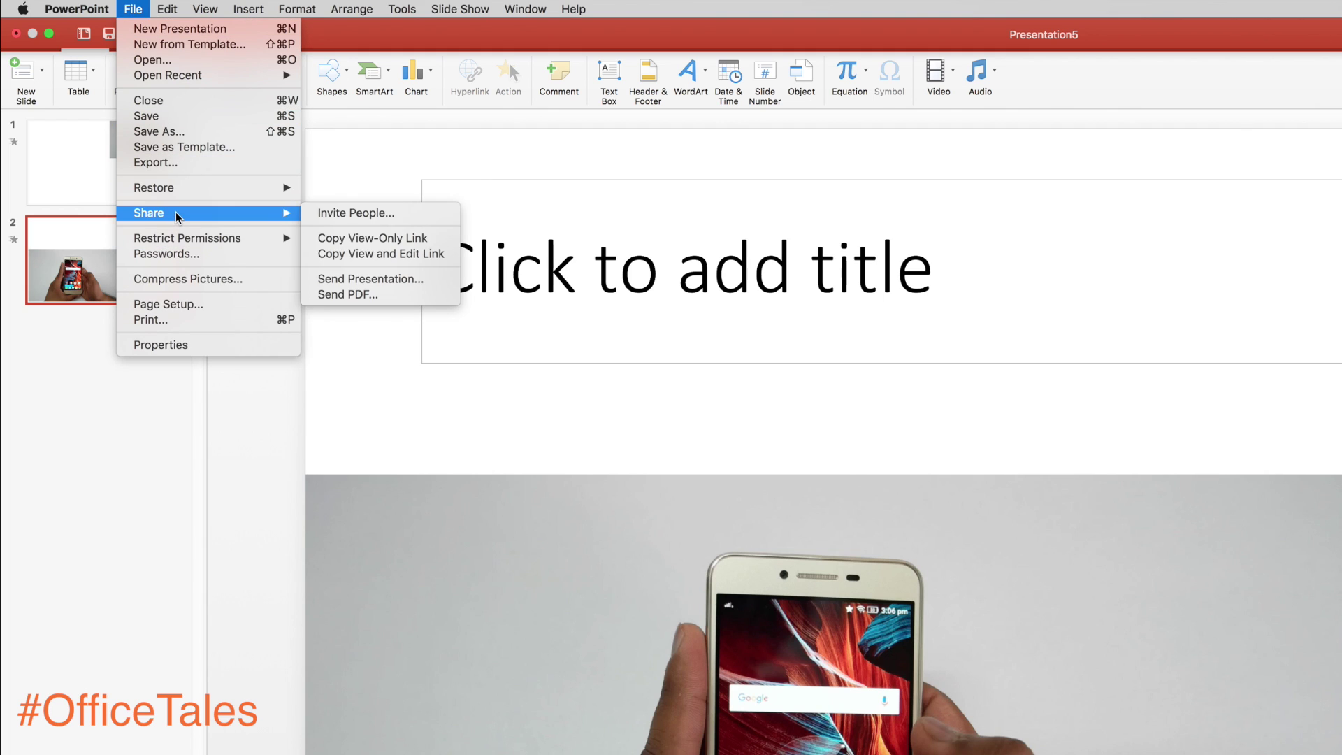
left_click(195, 163)
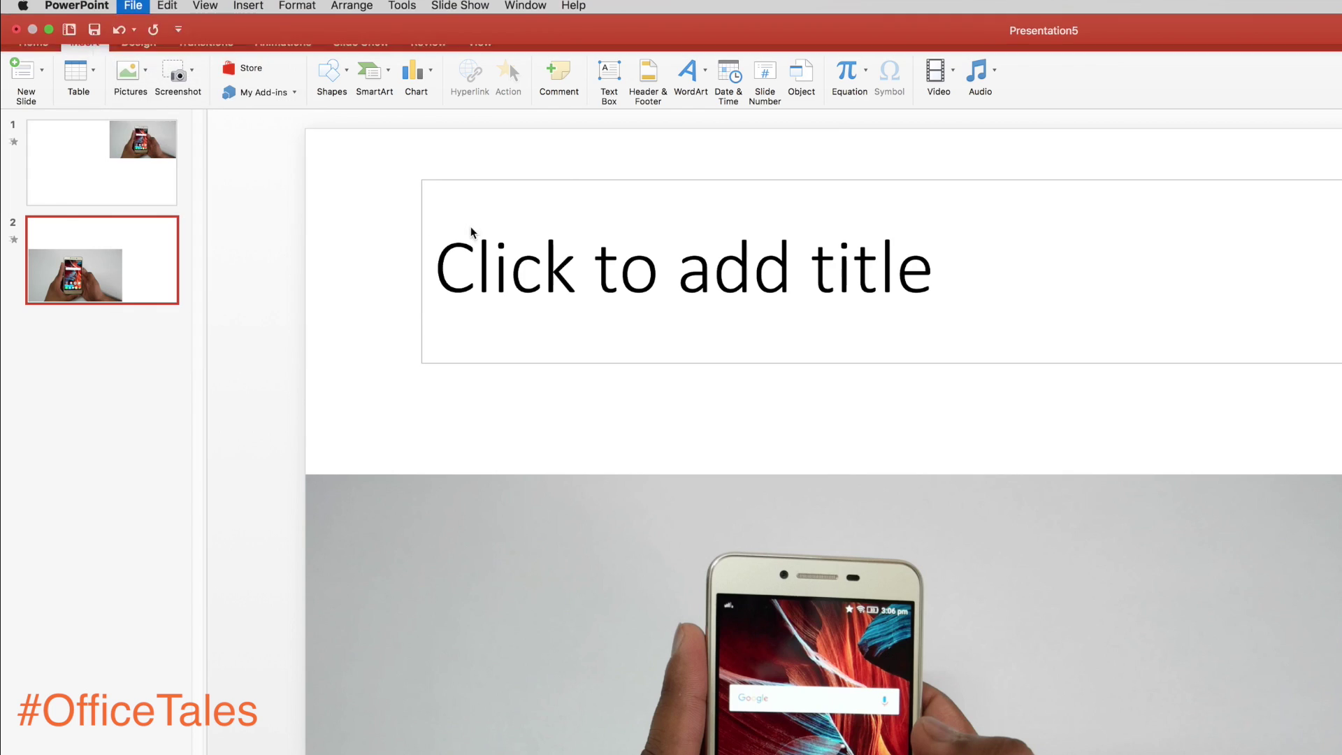
Set the export file format to MP4 with Presentation Quality at 1920×1080.
left_click(684, 111)
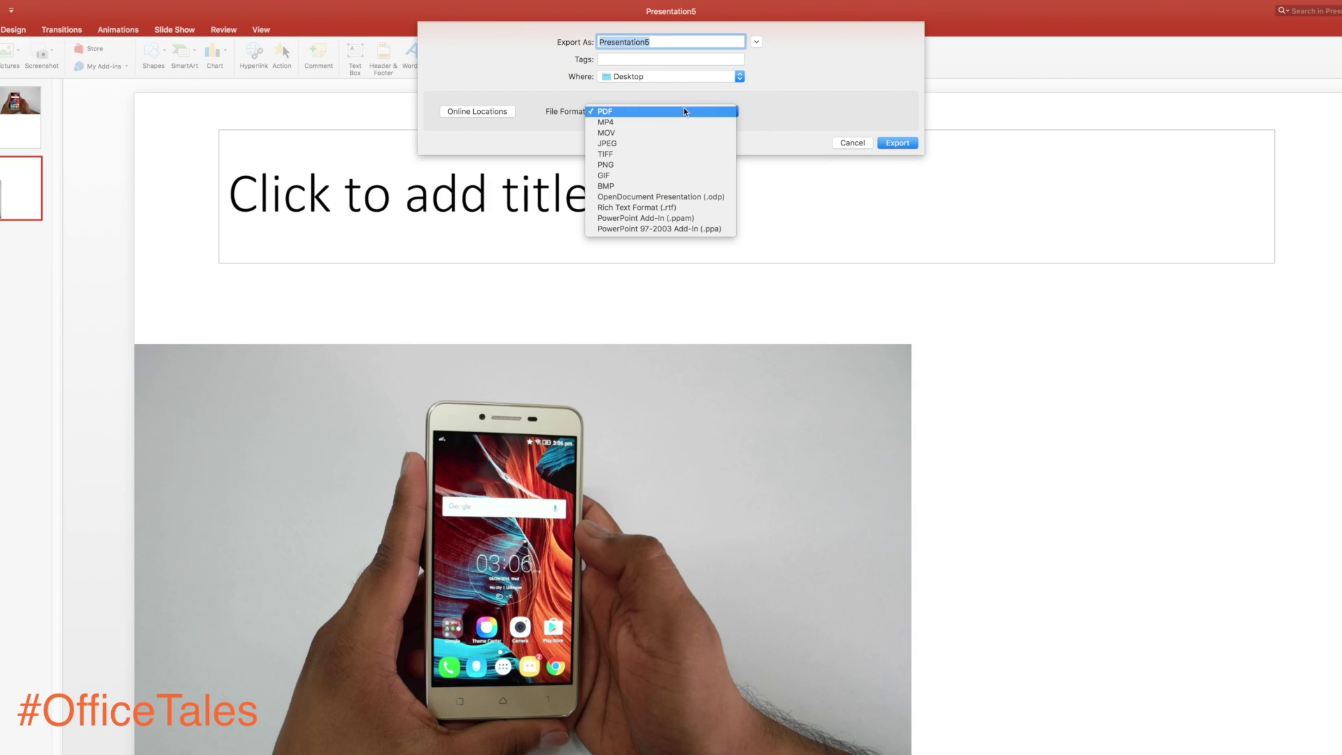
left_click(649, 133)
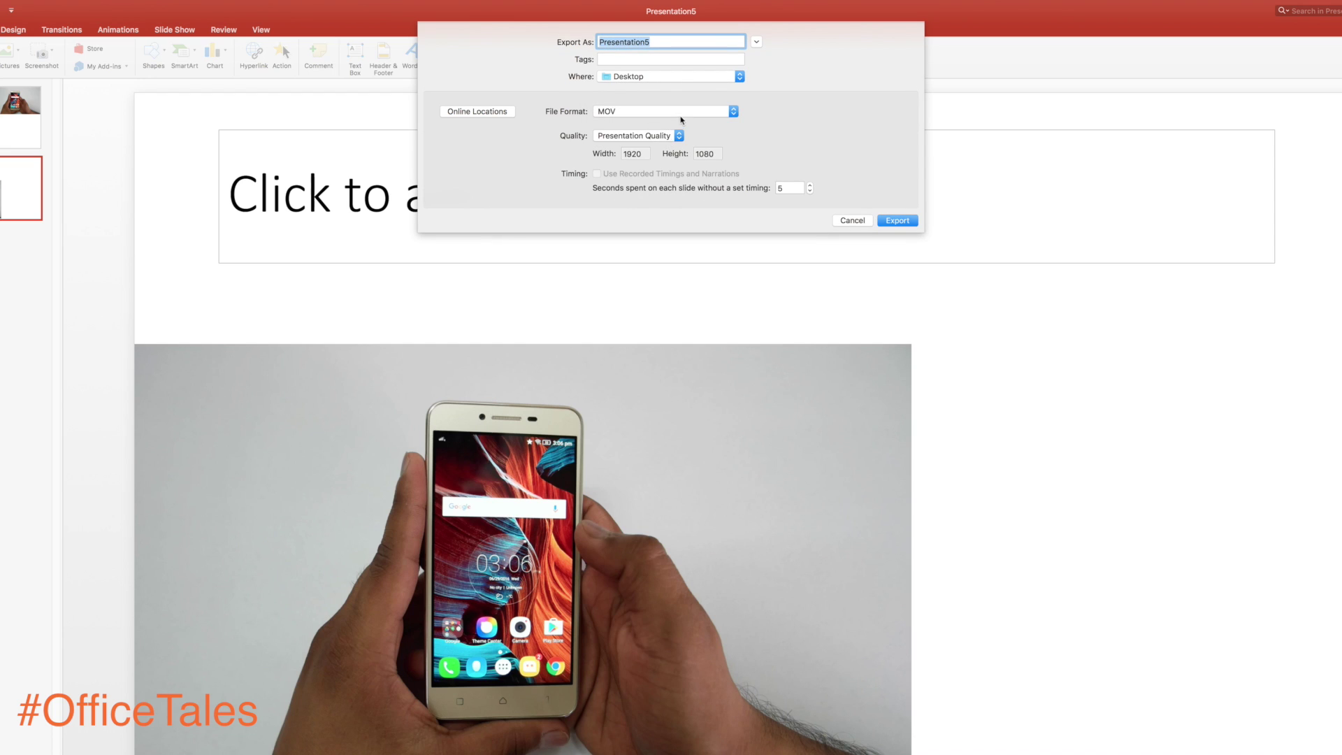
left_click(681, 111)
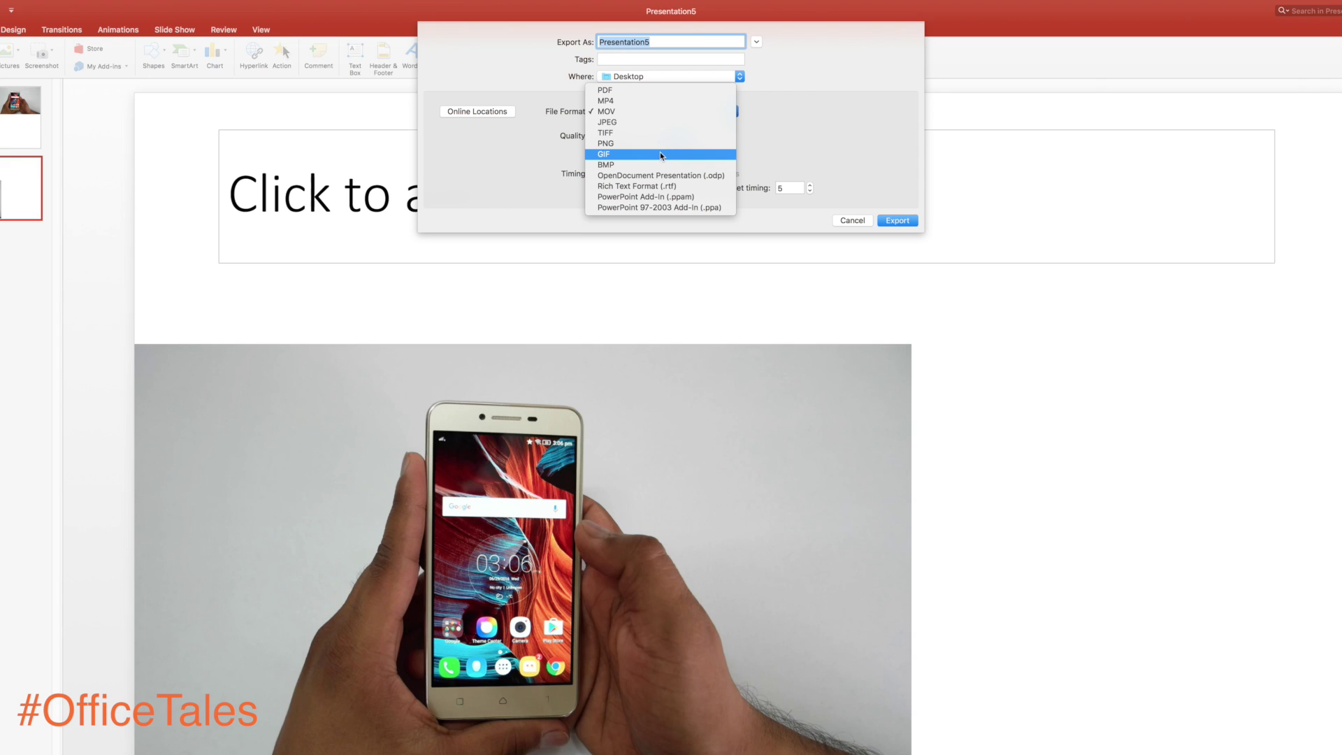
left_click(672, 101)
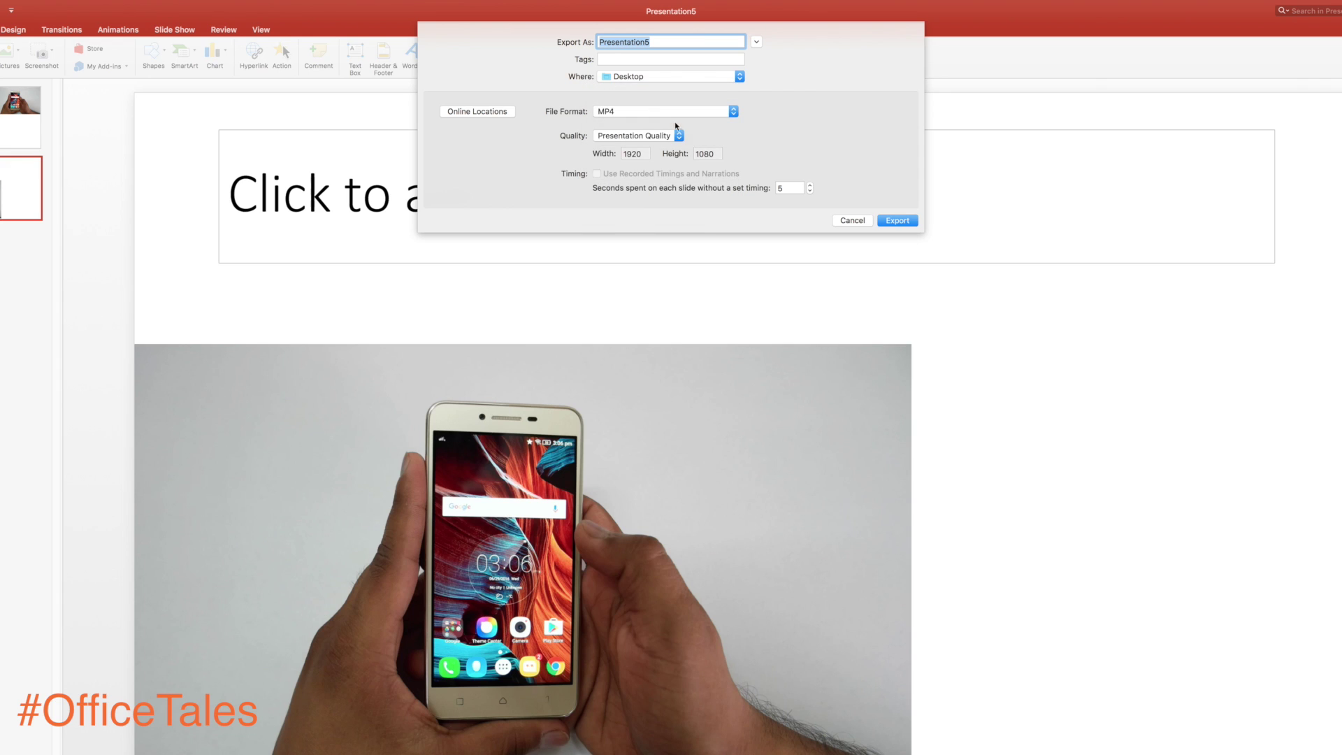
left_click(657, 142)
left_click(657, 146)
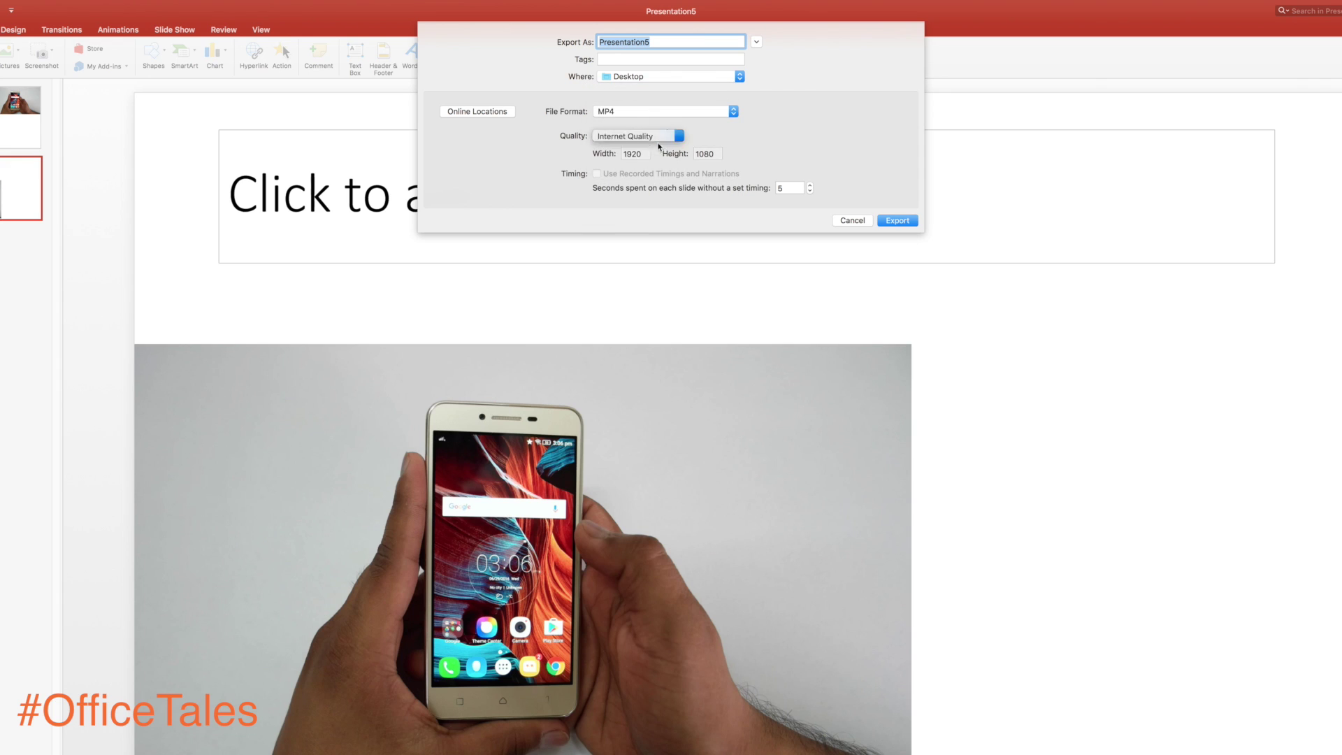
left_click(659, 139)
left_click(661, 146)
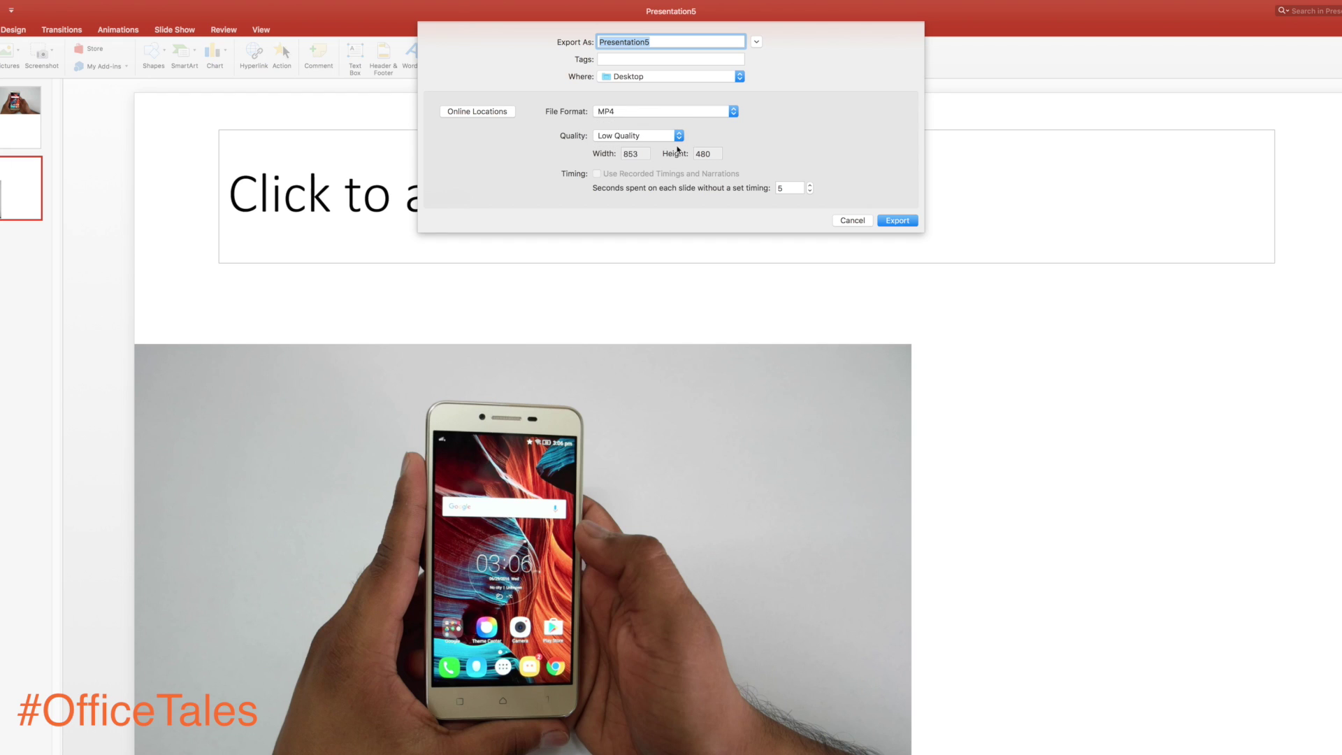
left_click(664, 136)
left_click(660, 115)
Cancel the MP4 export, then try the Share button, search box and ribbon collapse toggle.
left_click(852, 220)
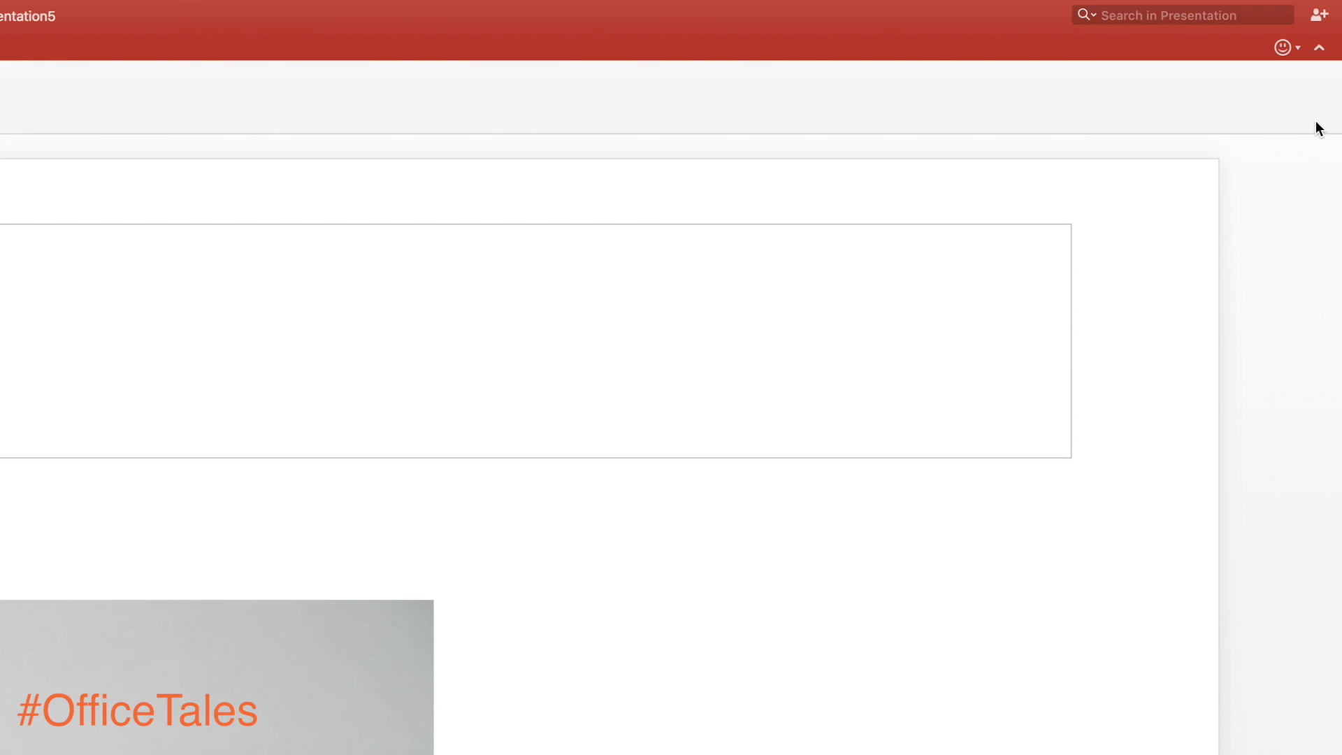
left_click(1318, 20)
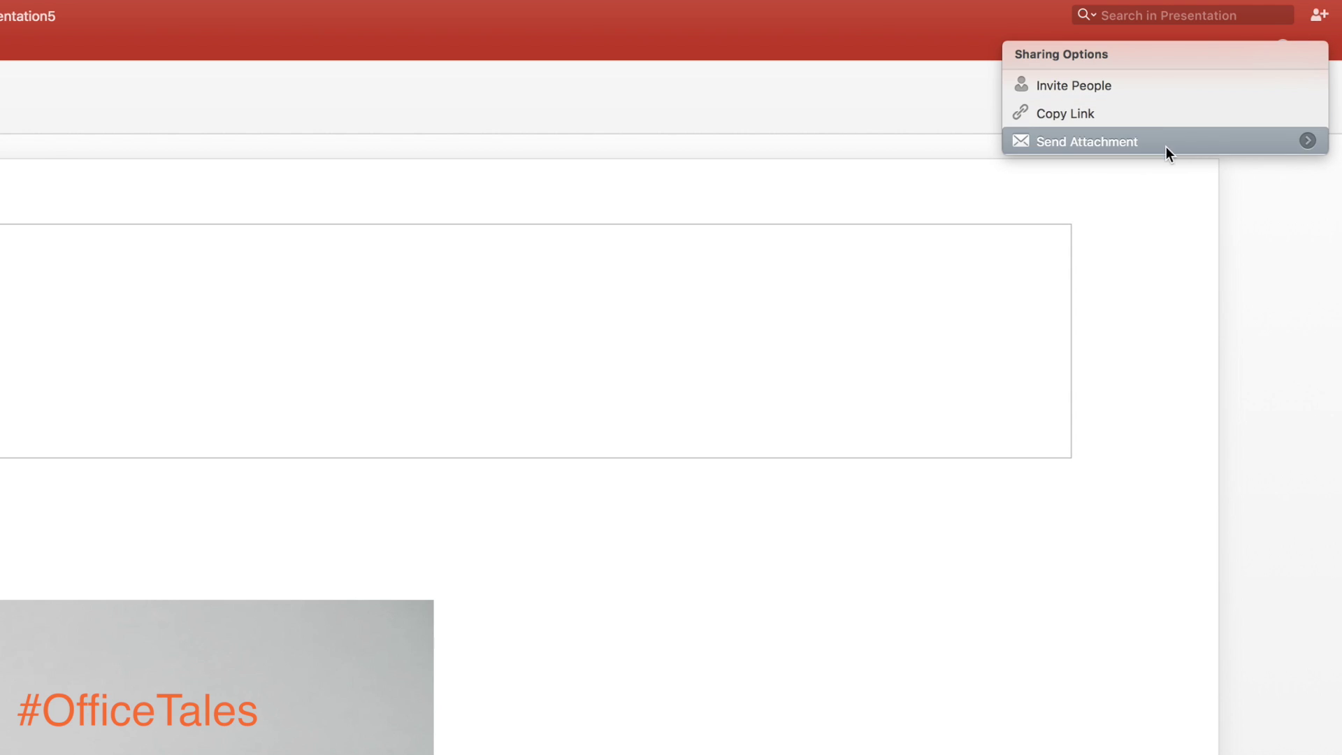
left_click(1203, 21)
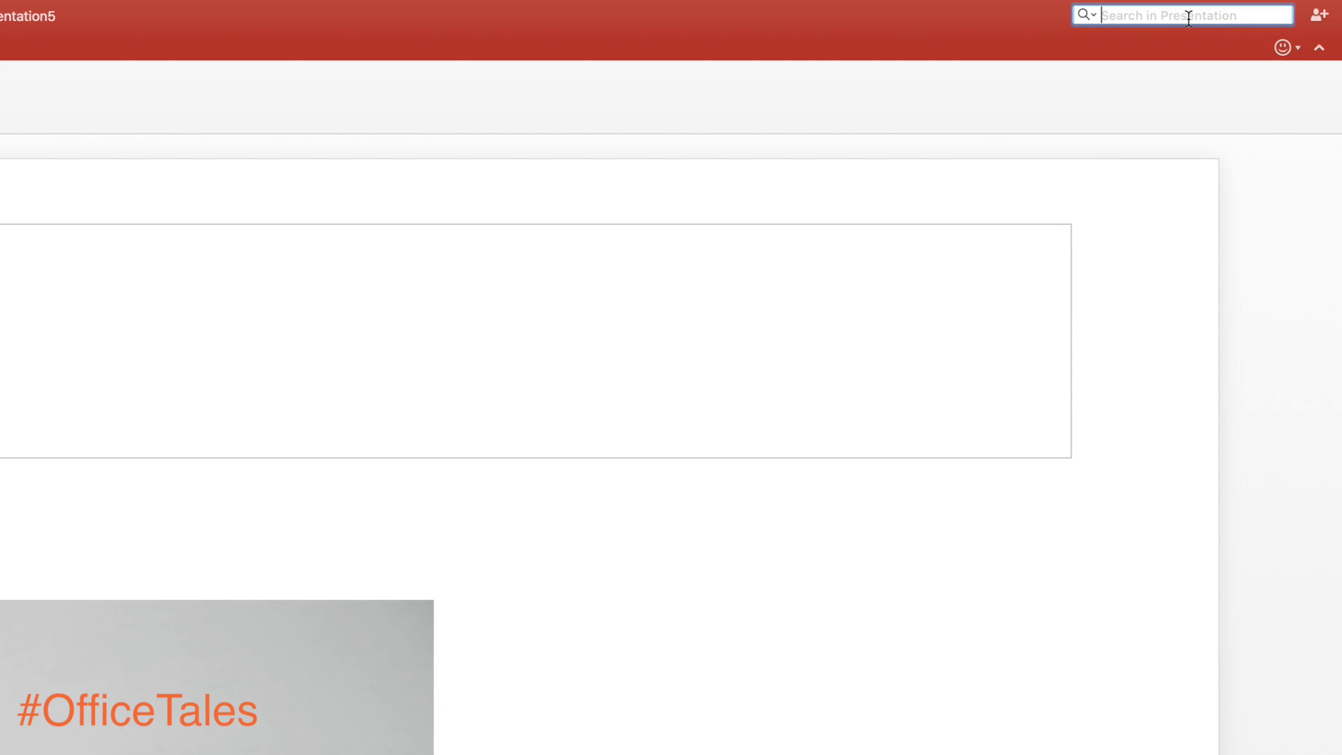
left_click(1318, 48)
left_click(1318, 48)
left_click(1318, 48)
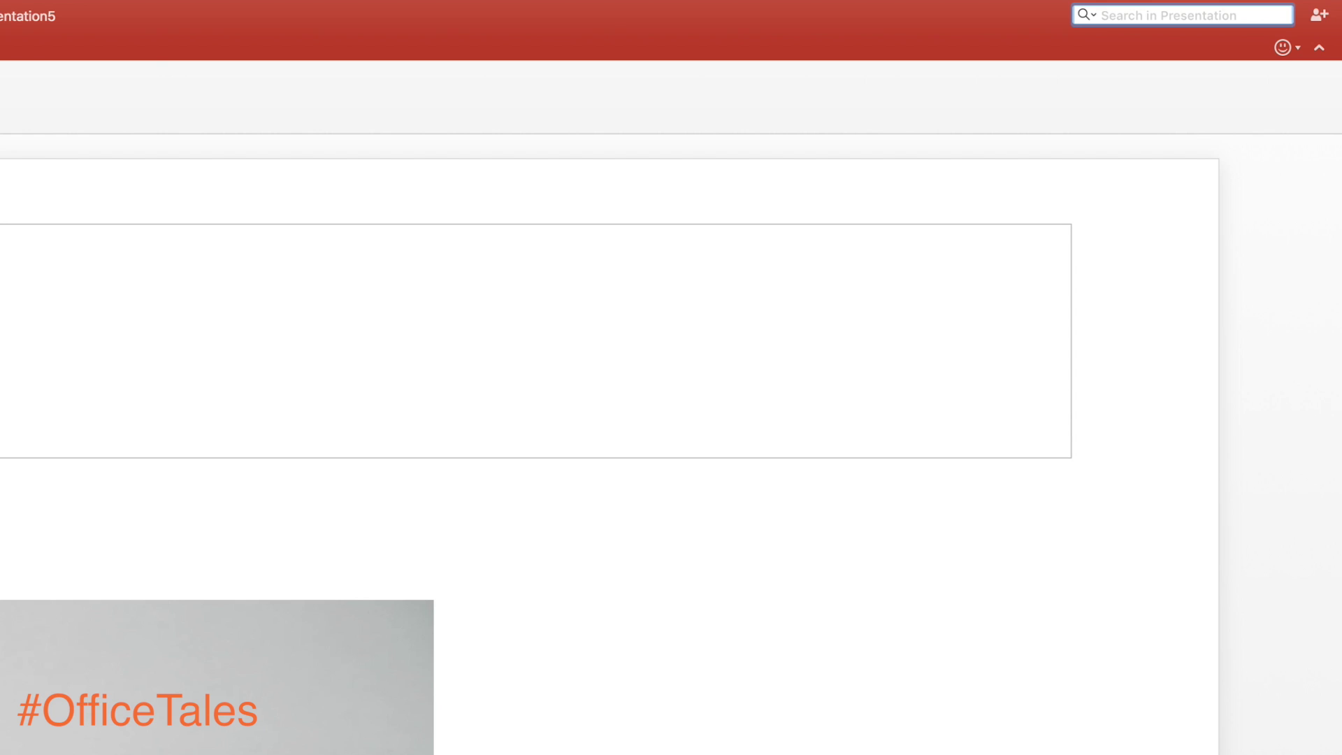